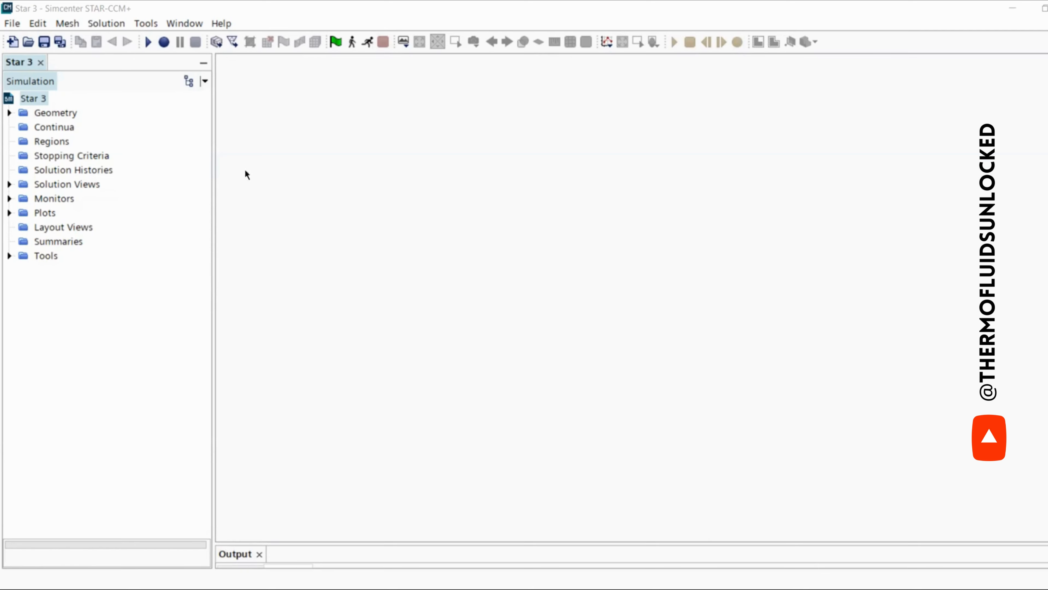
# Create a new 3D-CAD model in the simulation's geometry
pyautogui.click(10, 113)
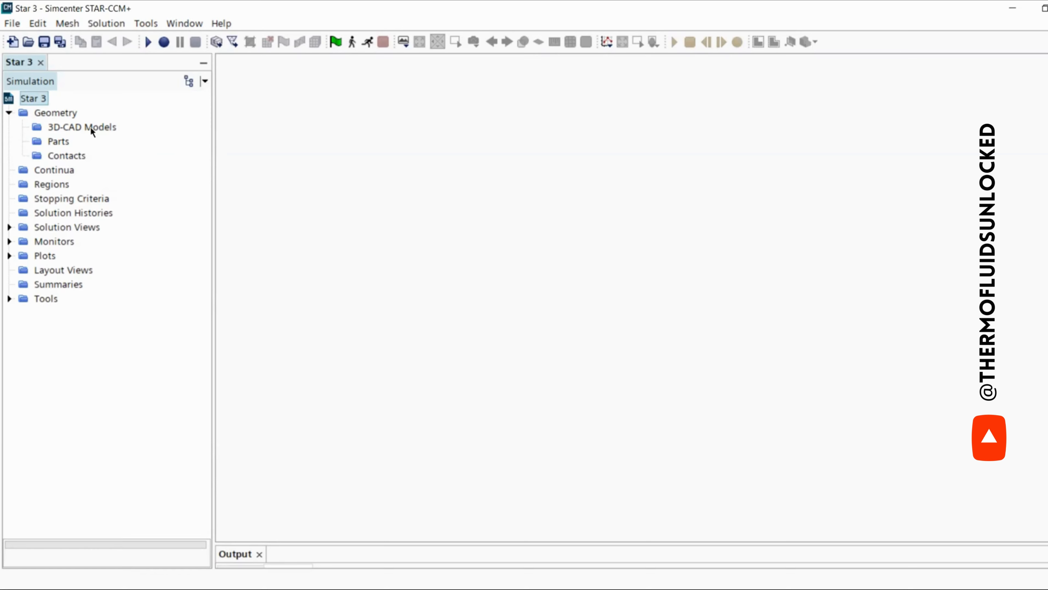
pyautogui.rightClick(91, 129)
pyautogui.click(124, 137)
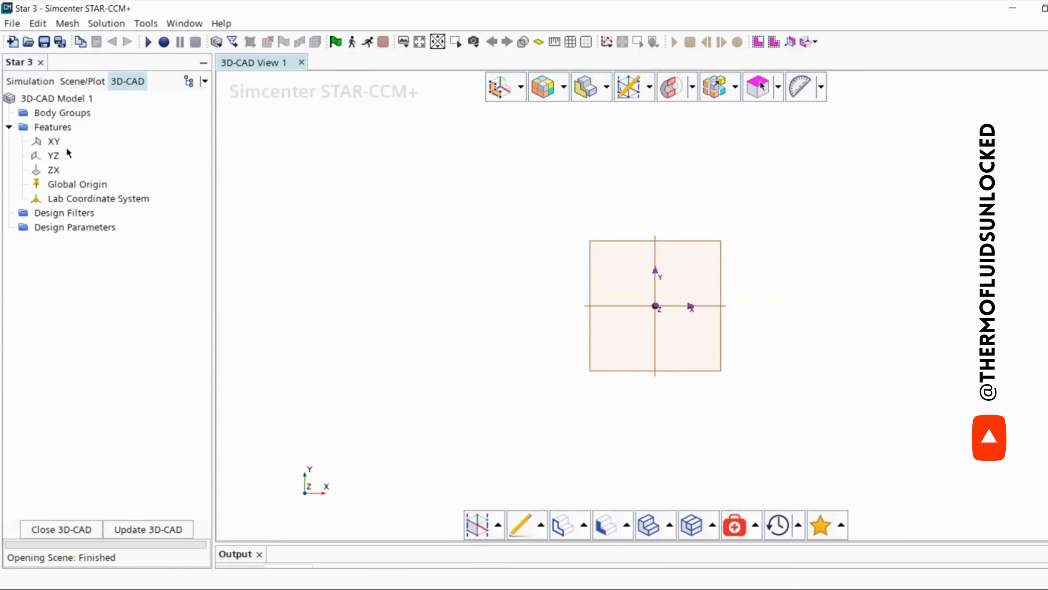
# Sketch a square of about 0.06 m by 0.06 m on the XY plane, starting at the origin
pyautogui.rightClick(58, 141)
pyautogui.click(89, 148)
pyautogui.click(106, 170)
pyautogui.click(683, 312)
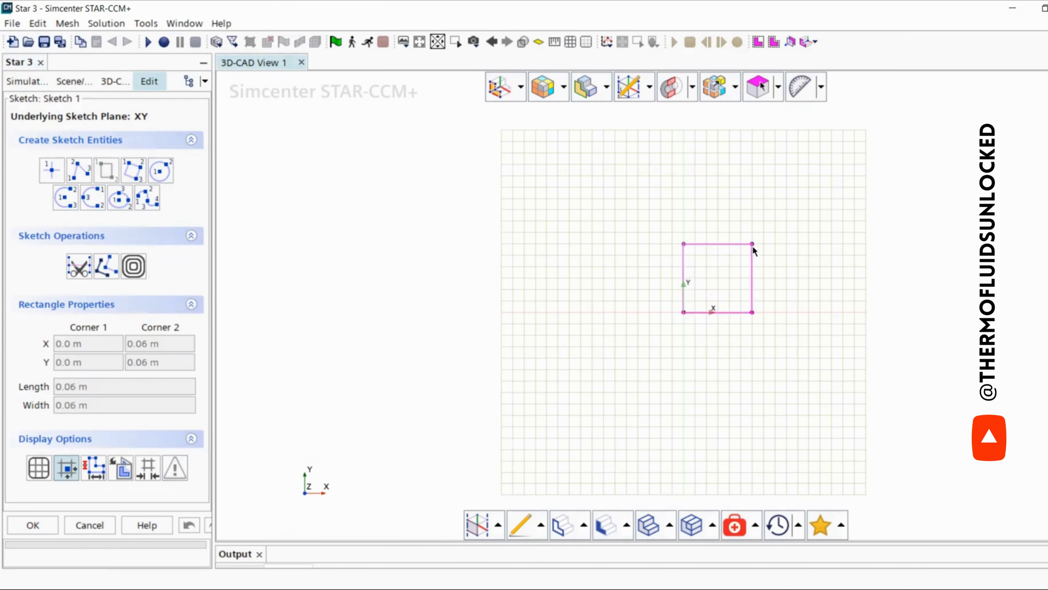
pyautogui.click(752, 244)
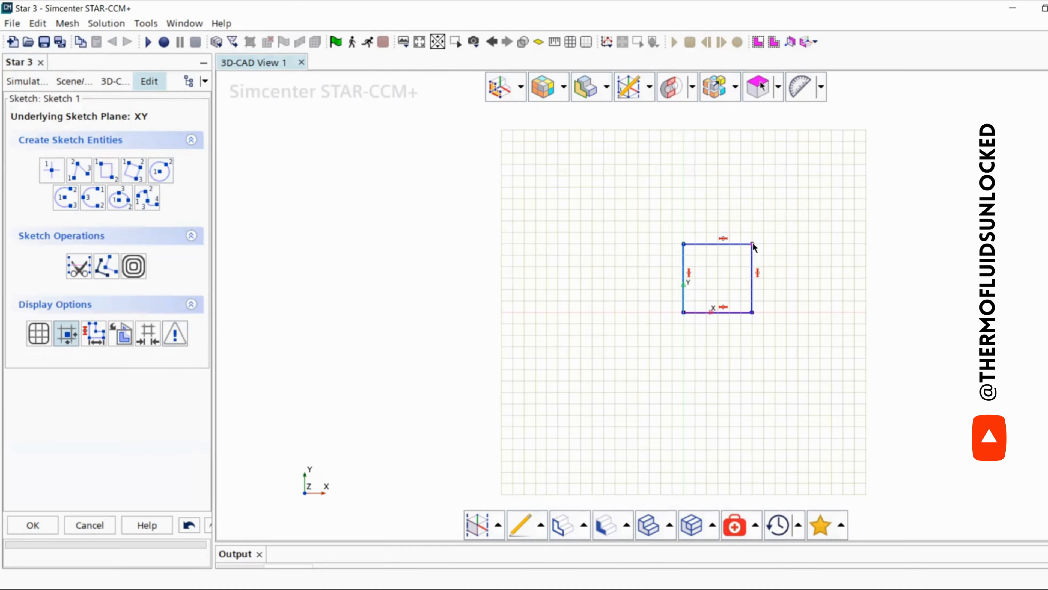
# Set the square's corner opposite the origin to X 0.1 m and Y 0.1 m, and finish the sketch
pyautogui.click(752, 244)
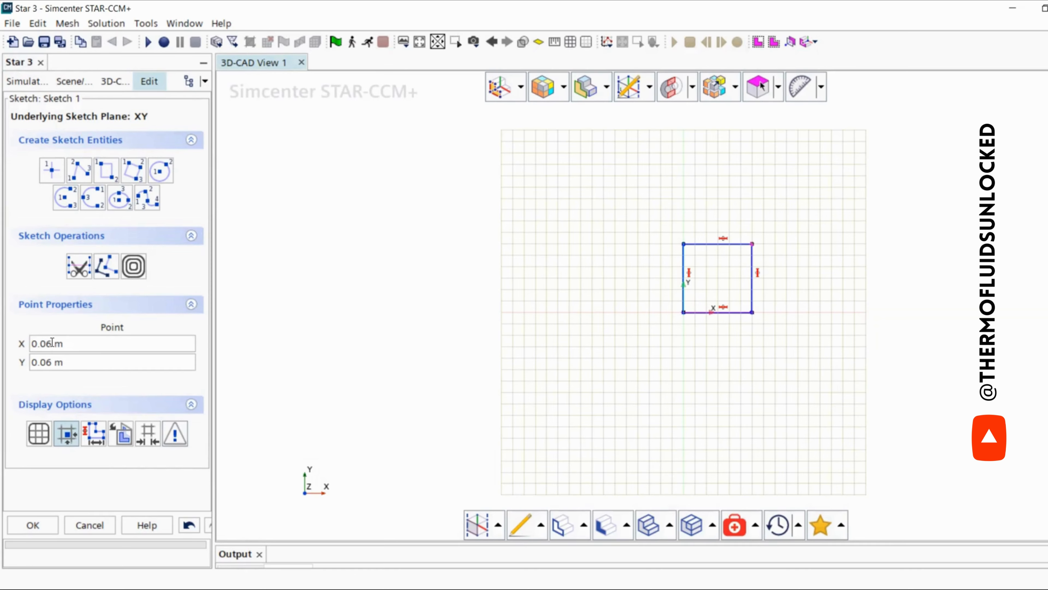
pyautogui.click(50, 343)
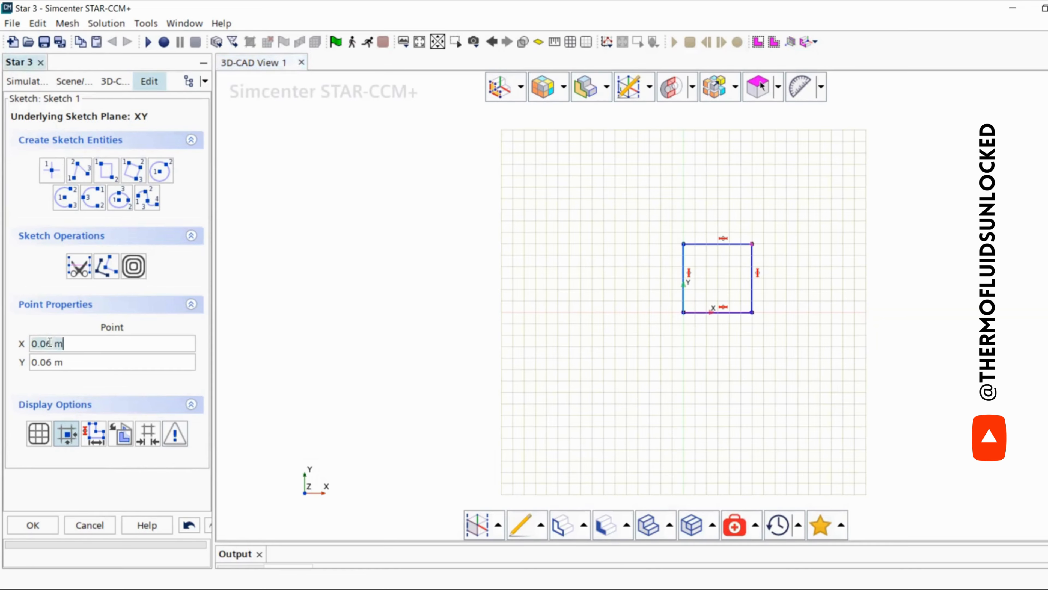
pyautogui.click(54, 343)
pyautogui.moveTo(51, 343); pyautogui.dragTo(32, 343)
pyautogui.write('0.1')
pyautogui.moveTo(51, 362); pyautogui.dragTo(31, 361)
pyautogui.write('0.1')
pyautogui.press('Return')
pyautogui.click(32, 525)
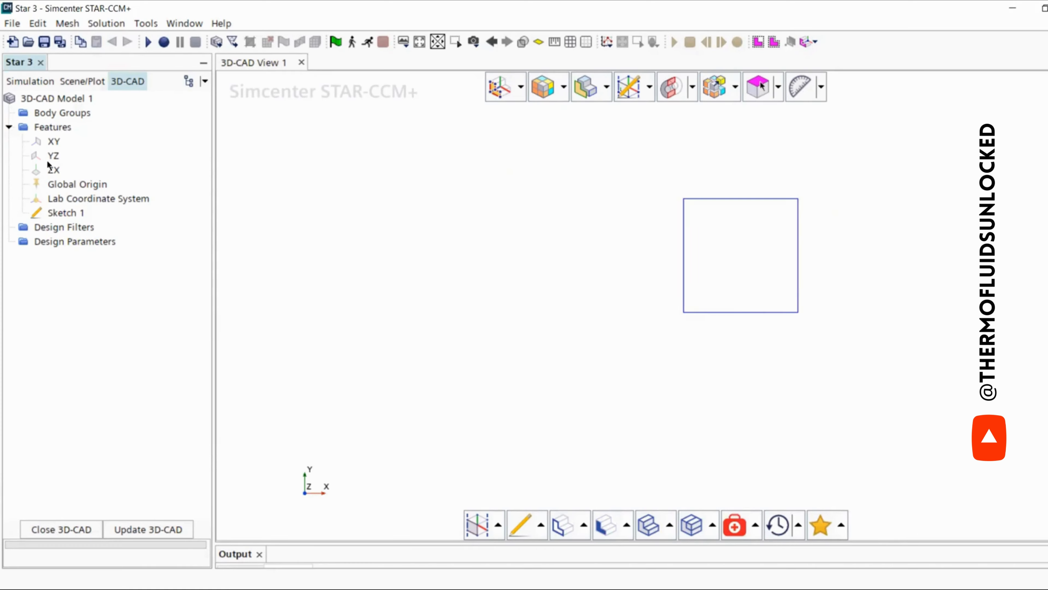
# Extrude the square sketch one way into a thin solid plate and close the 3D-CAD editor
pyautogui.rightClick(55, 213)
pyautogui.click(84, 239)
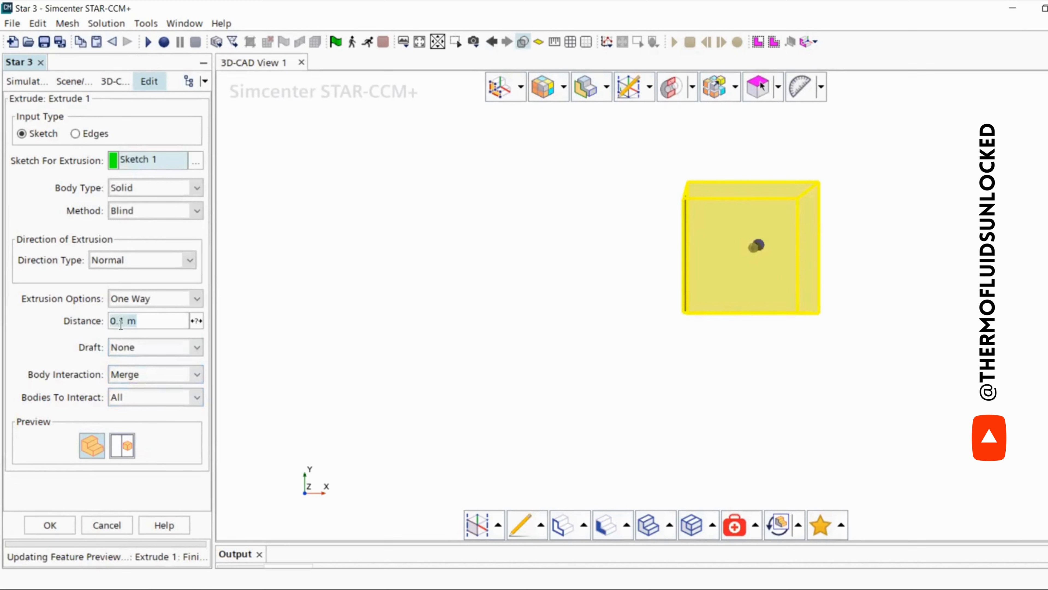
pyautogui.click(120, 322)
pyautogui.write('0')
pyautogui.click(50, 525)
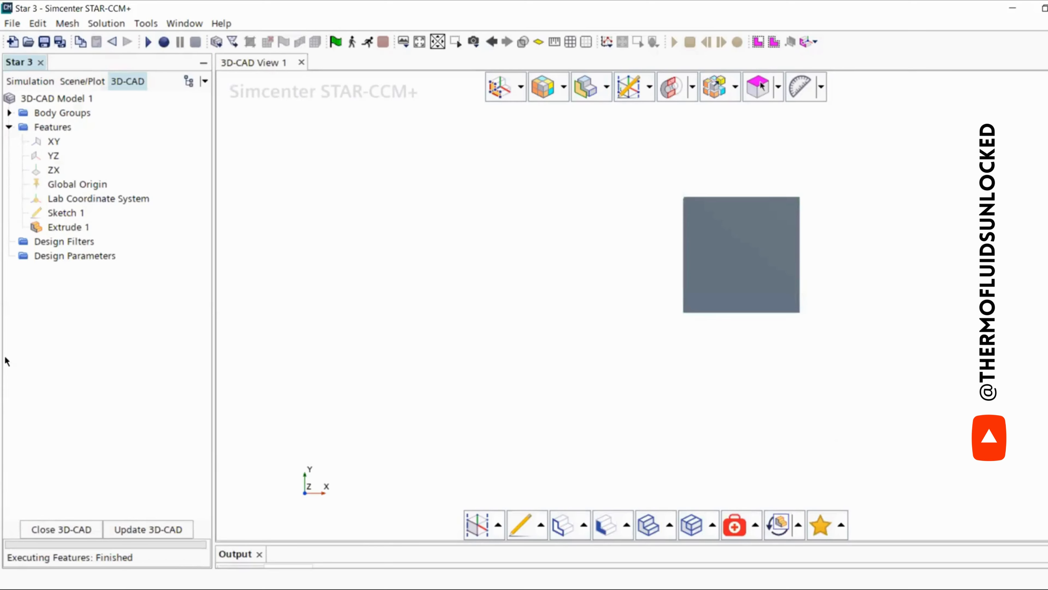
pyautogui.click(46, 527)
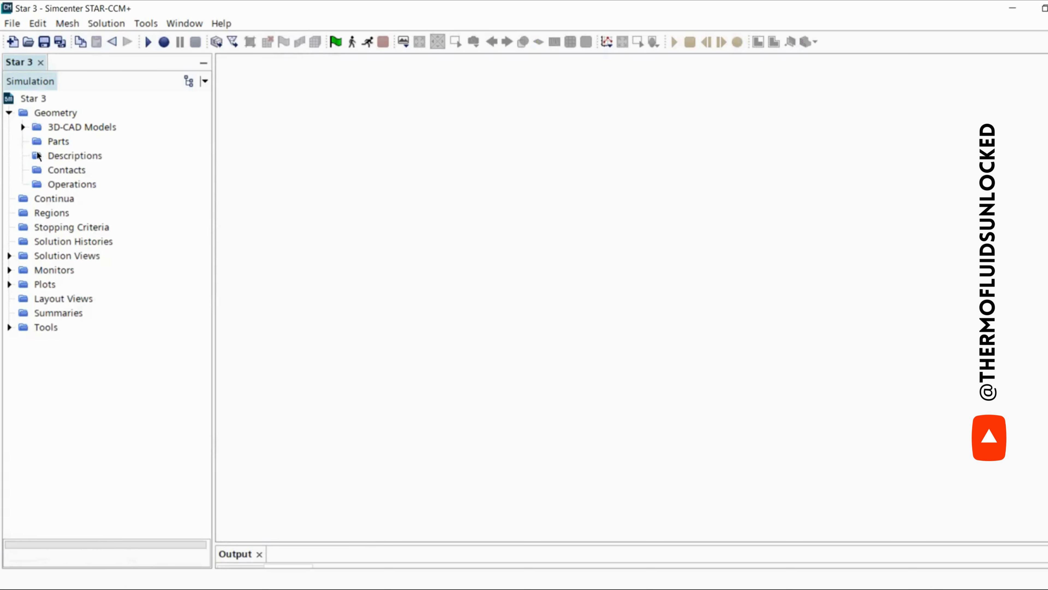
# Create a geometry part from 3D-CAD Model 1 with the default part options and show it in a new geometry scene
pyautogui.click(23, 127)
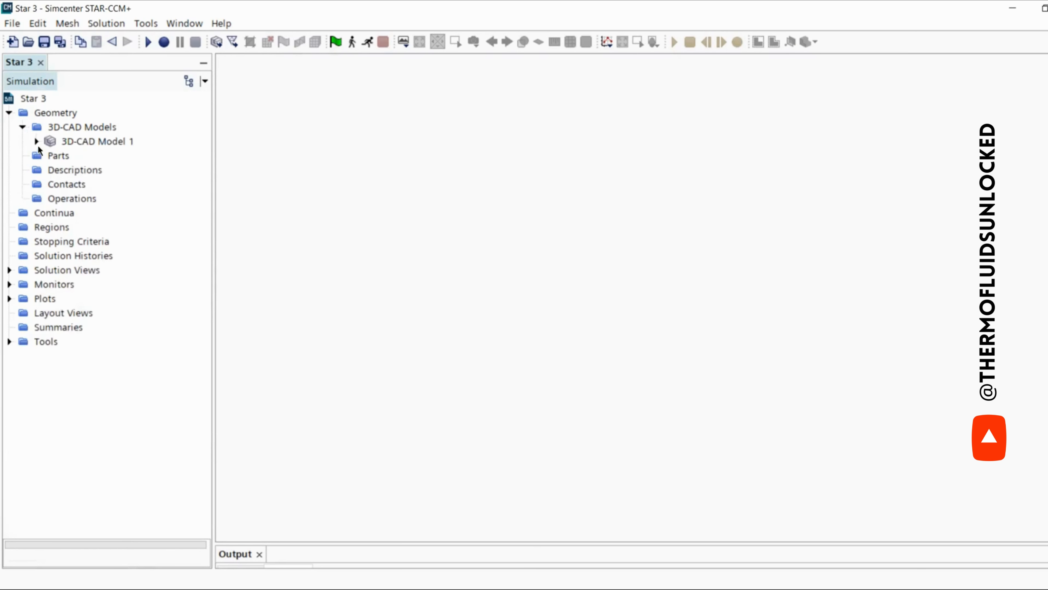
pyautogui.click(38, 141)
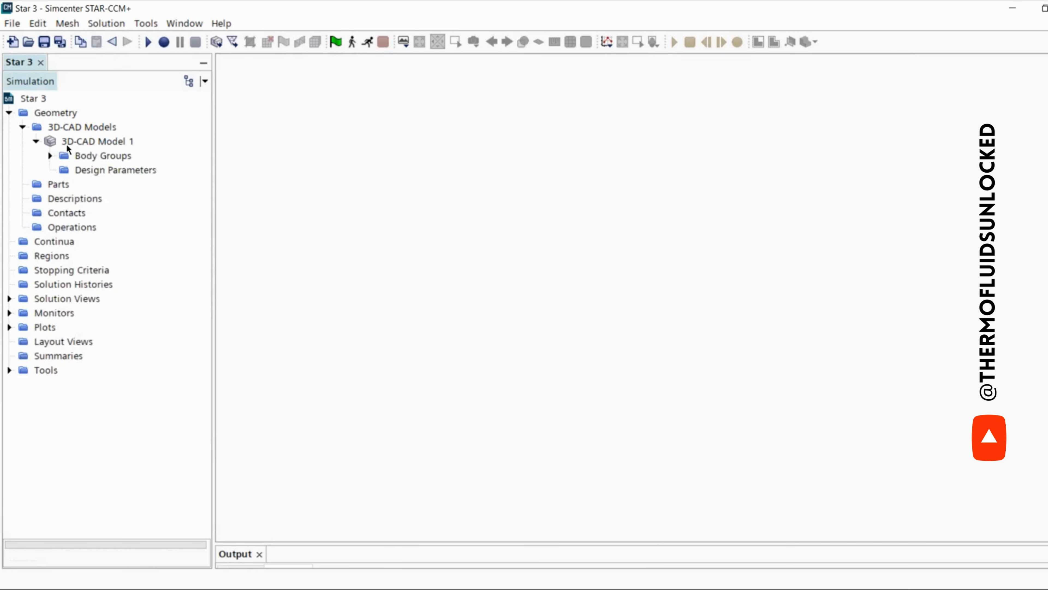
pyautogui.rightClick(129, 141)
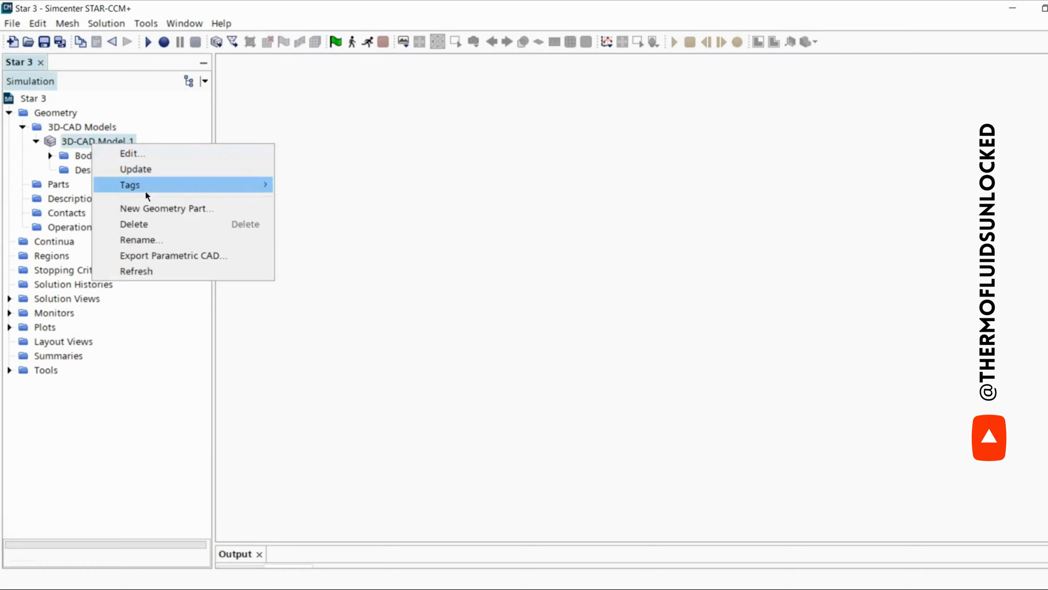
pyautogui.click(150, 208)
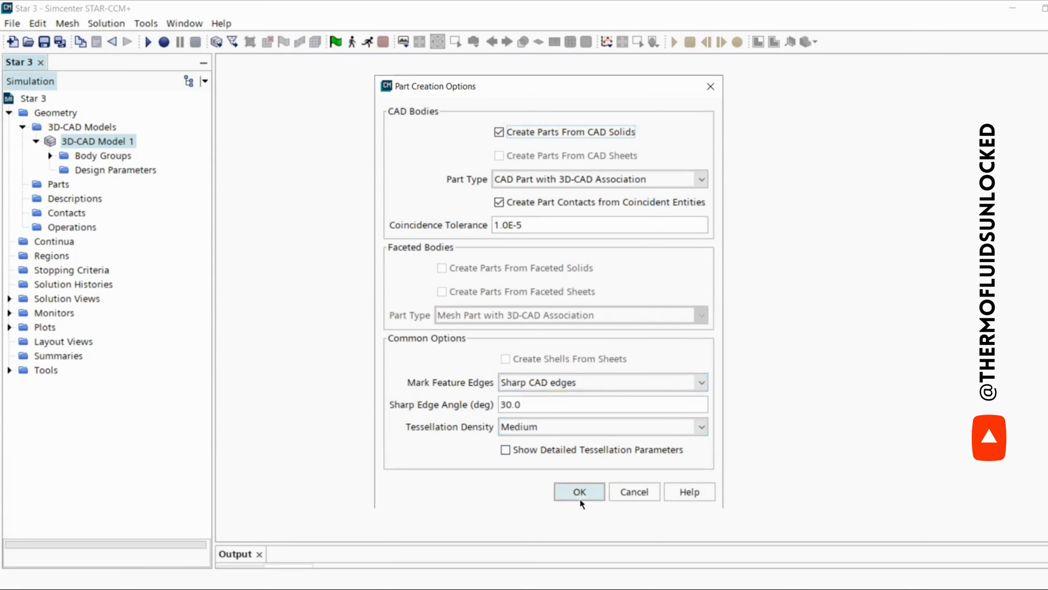
pyautogui.click(580, 498)
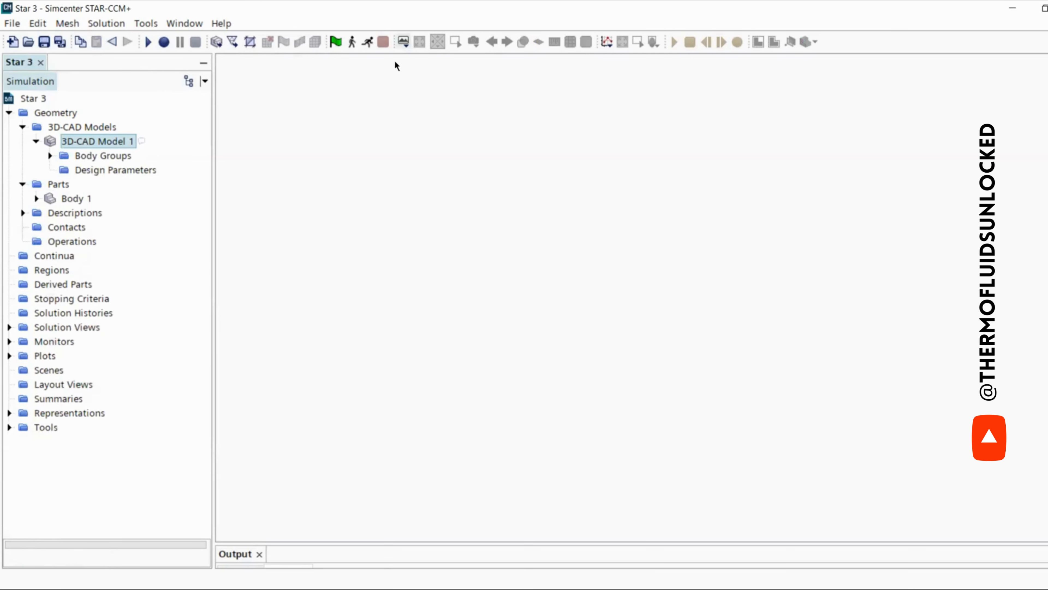
pyautogui.click(404, 42)
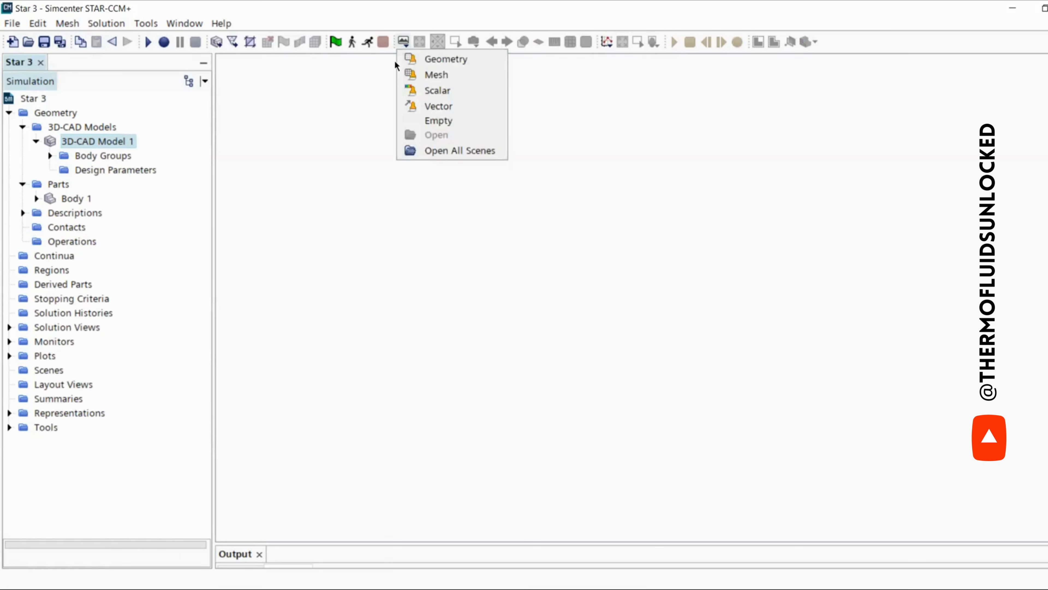
pyautogui.click(421, 56)
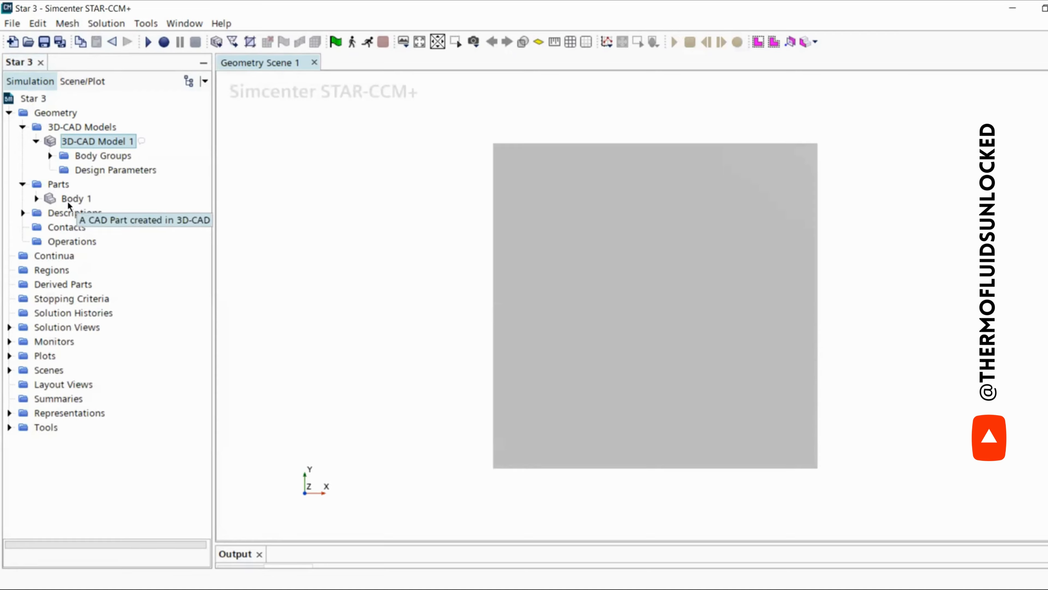
# Split Body 1's Default surface by patch, separating patch 1 as a part surface named Inflow
pyautogui.click(37, 199)
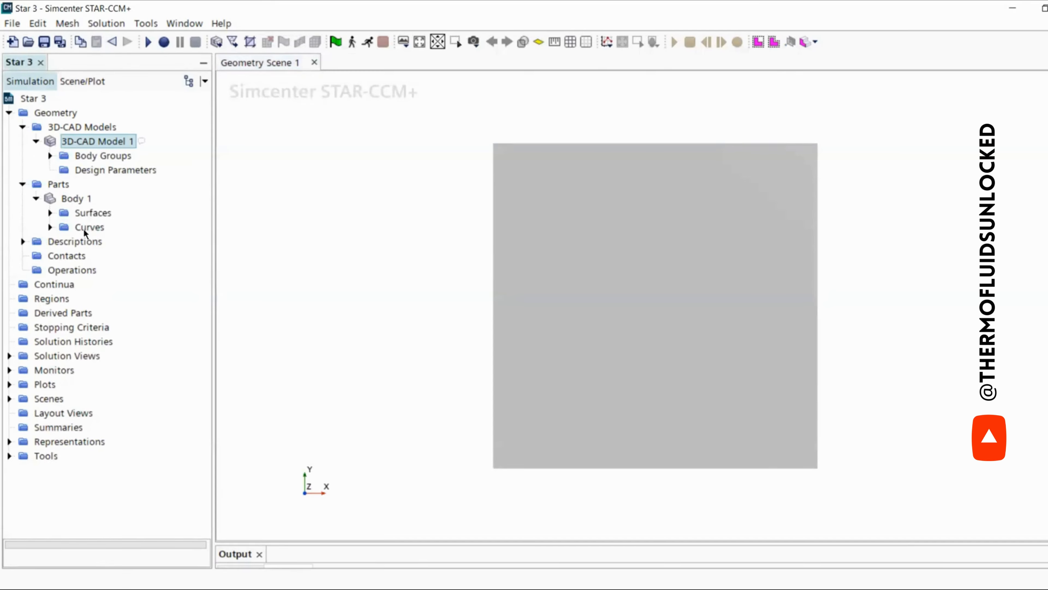
pyautogui.click(50, 212)
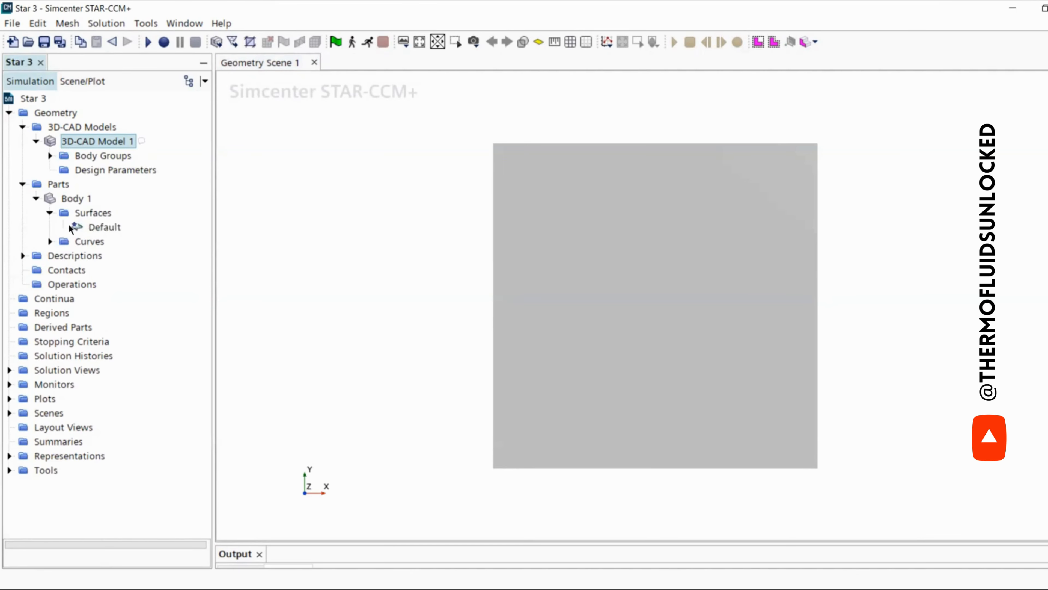
pyautogui.click(107, 229)
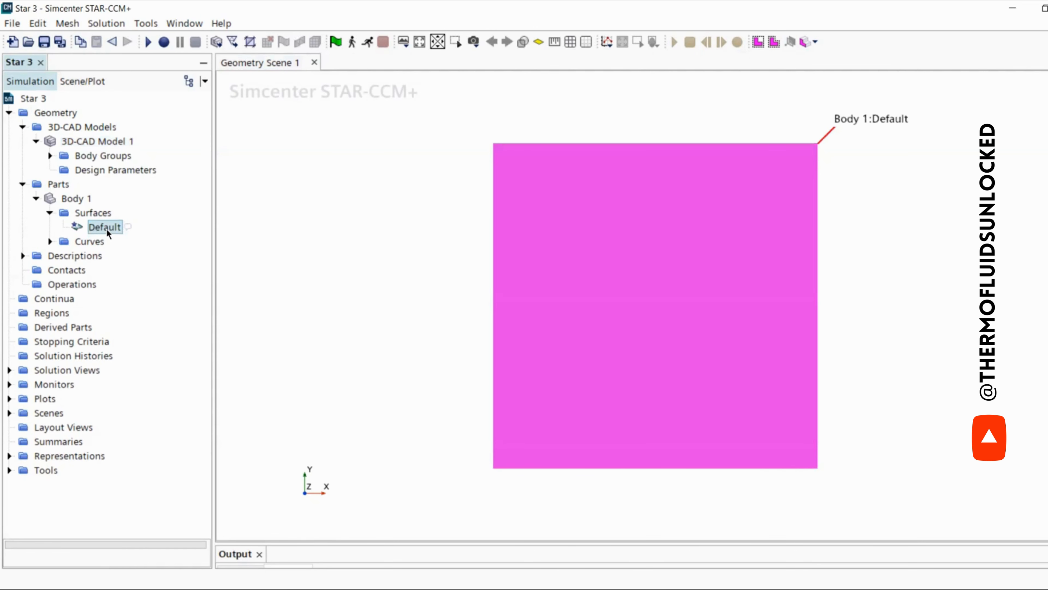
pyautogui.rightClick(106, 228)
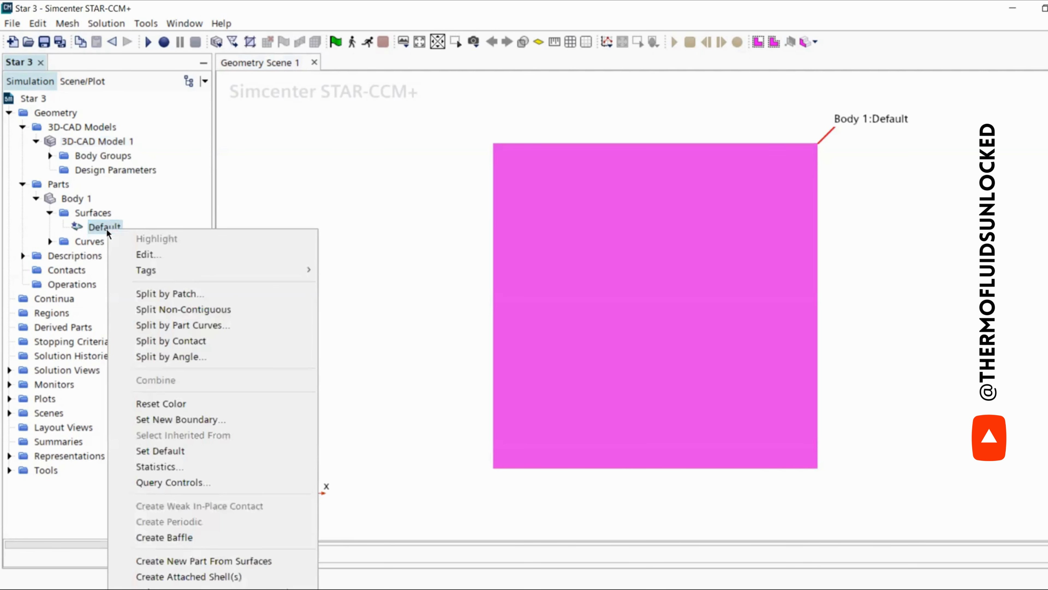
pyautogui.click(137, 292)
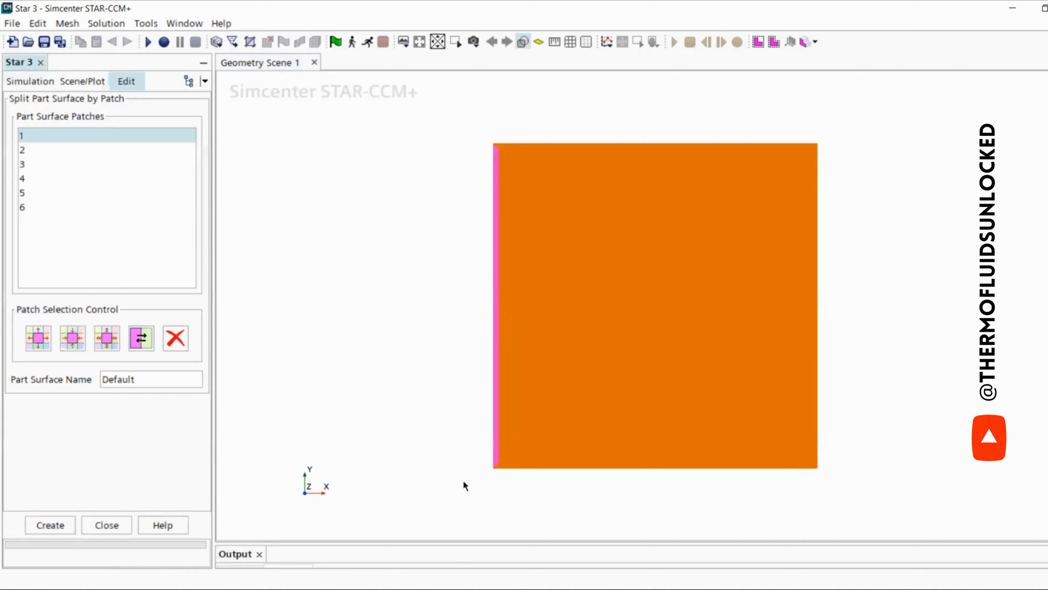
pyautogui.moveTo(458, 427); pyautogui.dragTo(509, 446)
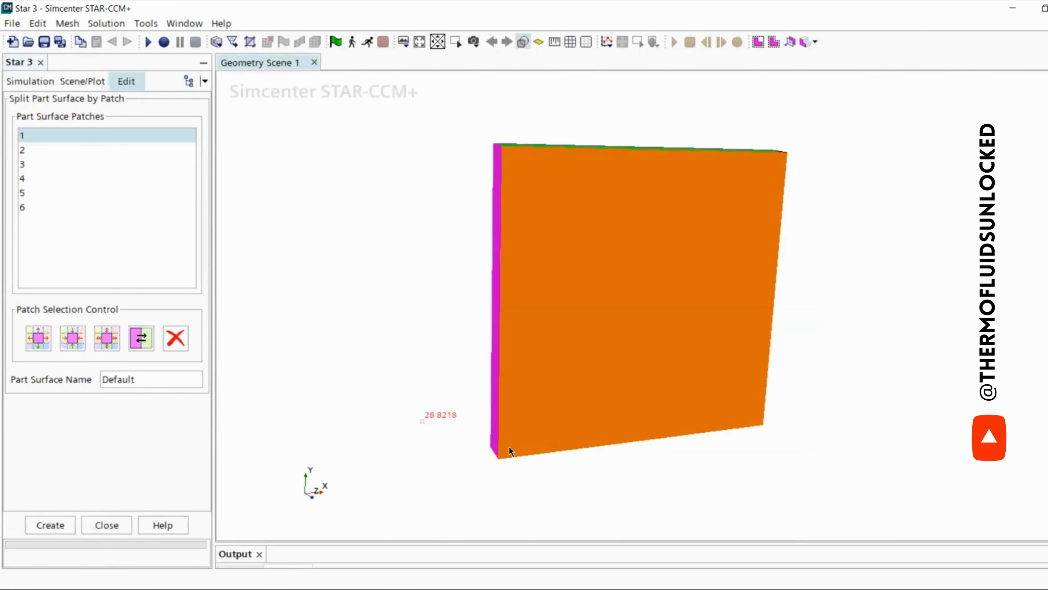
pyautogui.moveTo(143, 378); pyautogui.dragTo(68, 384)
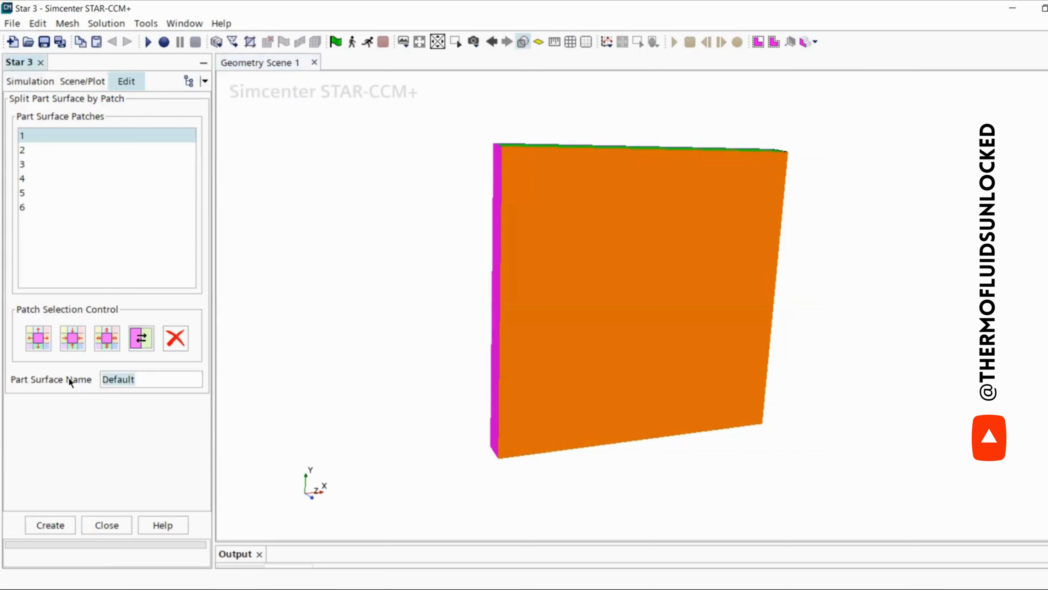
pyautogui.write('Inflow')
pyautogui.click(69, 516)
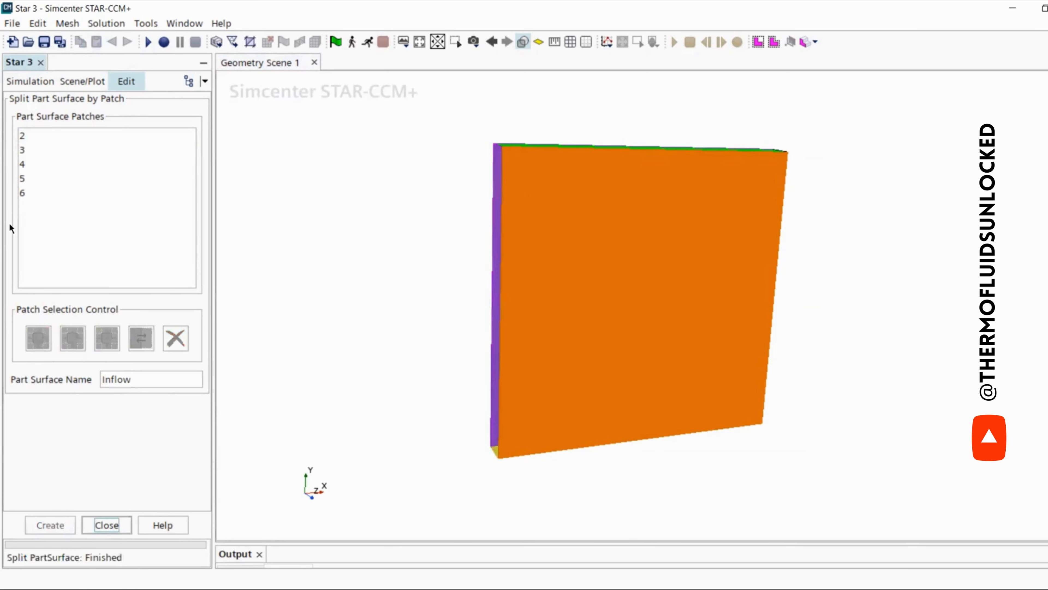
# Split off patch 3, the face opposite the inflow, as a part surface named Outflow
pyautogui.click(23, 136)
pyautogui.moveTo(395, 256); pyautogui.dragTo(394, 285)
pyautogui.click(23, 150)
pyautogui.moveTo(112, 380); pyautogui.dragTo(96, 382)
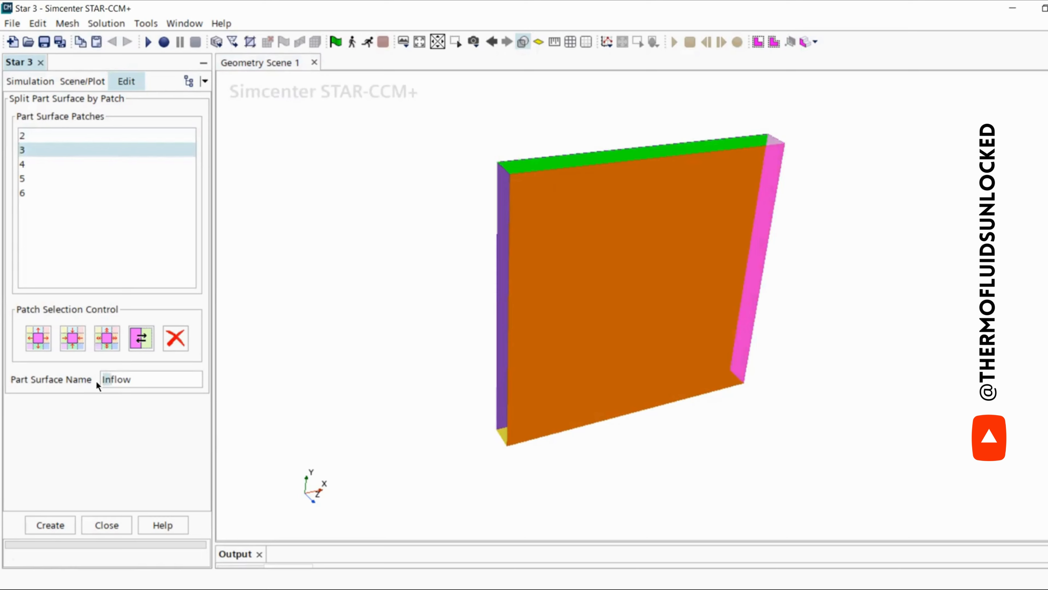
pyautogui.write('Out')
pyautogui.click(49, 521)
# Split off patch 4, the plate's lower edge face, as a part surface named Wall
pyautogui.click(24, 150)
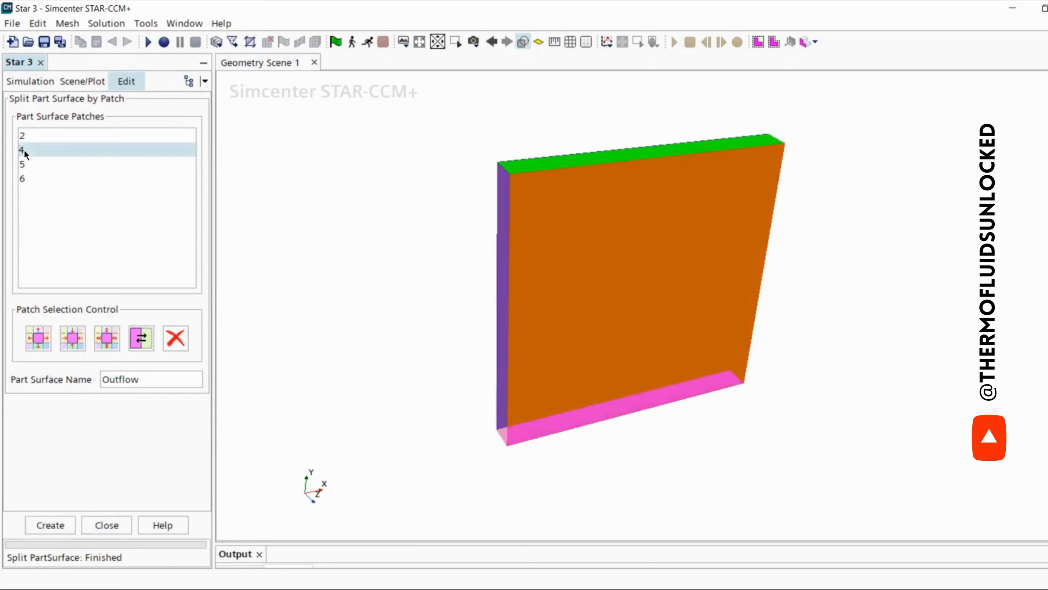
pyautogui.doubleClick(101, 379)
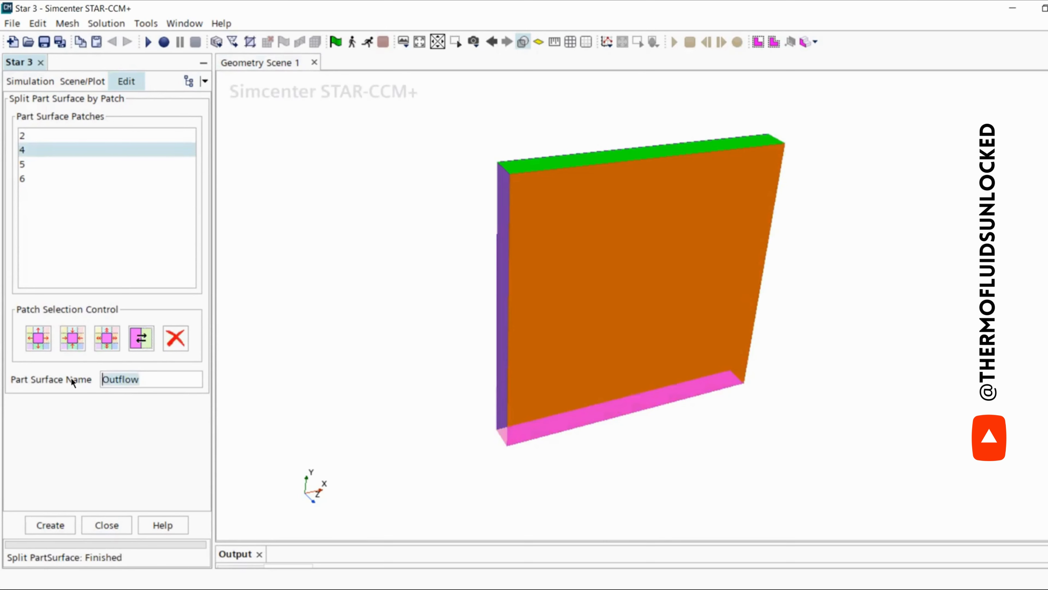
pyautogui.write('Wall')
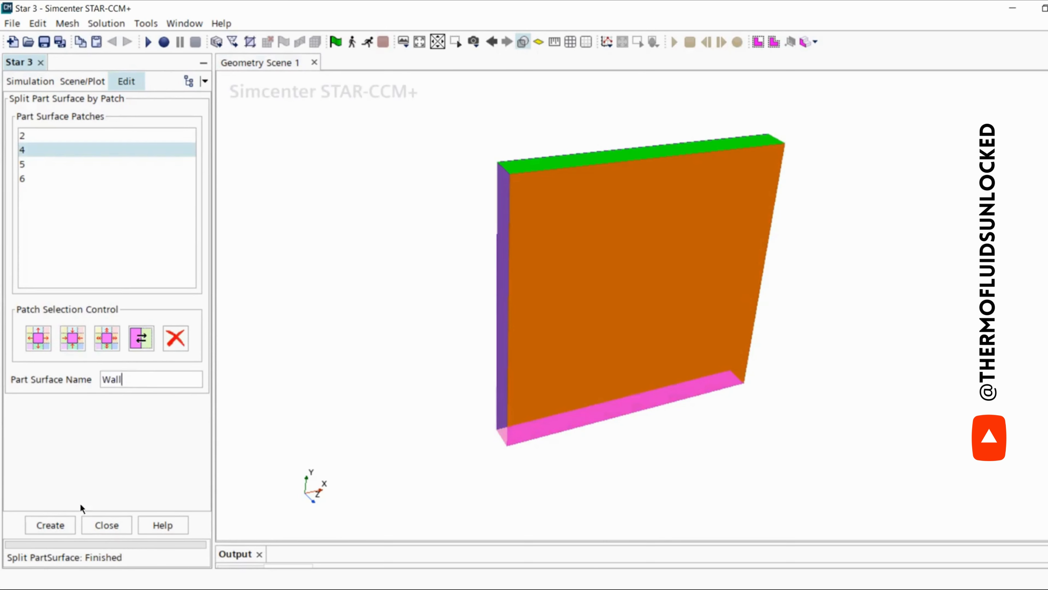
pyautogui.click(55, 525)
# Split off patch 5, the plate's large front face, as a part surface named T
pyautogui.click(24, 149)
pyautogui.moveTo(619, 265); pyautogui.dragTo(636, 297)
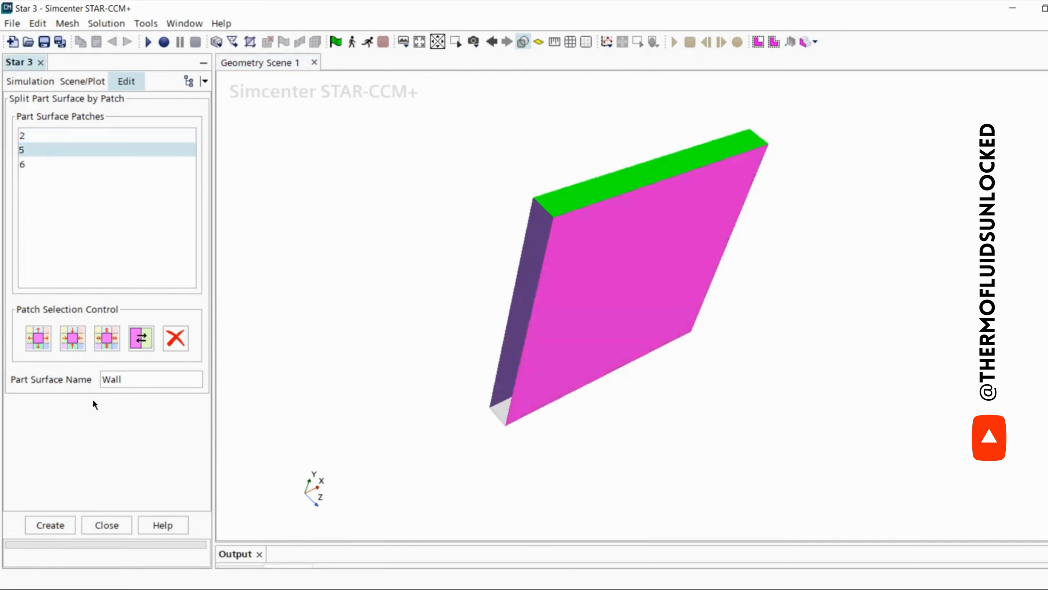
pyautogui.moveTo(128, 379); pyautogui.dragTo(99, 379)
pyautogui.write('T')
pyautogui.click(62, 519)
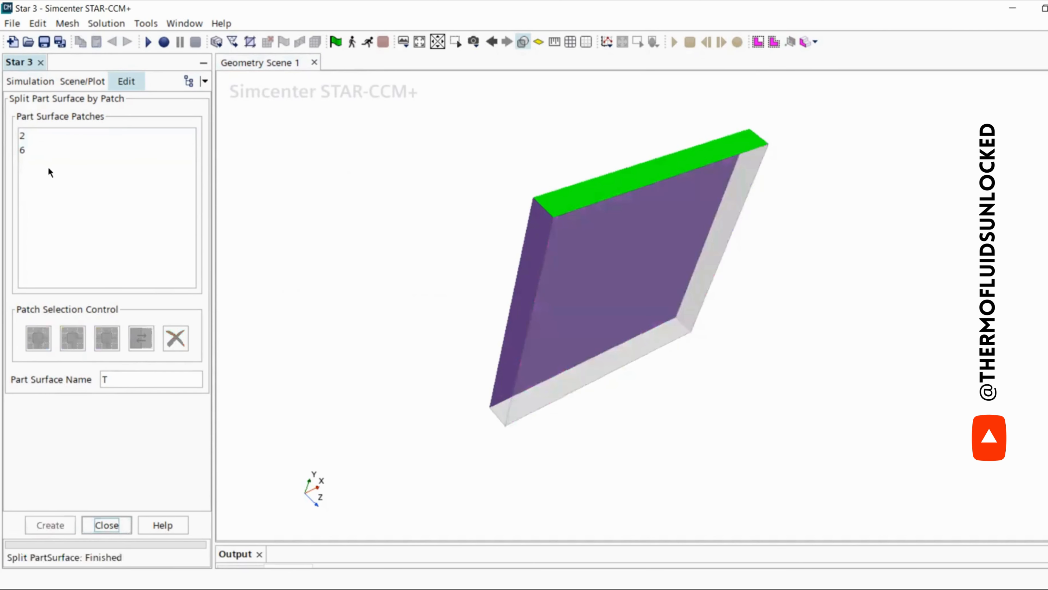
# Split off patch 6 as a part surface named S and finish splitting the surface
pyautogui.click(28, 150)
pyautogui.doubleClick(124, 379)
pyautogui.write('Sym')
pyautogui.click(49, 525)
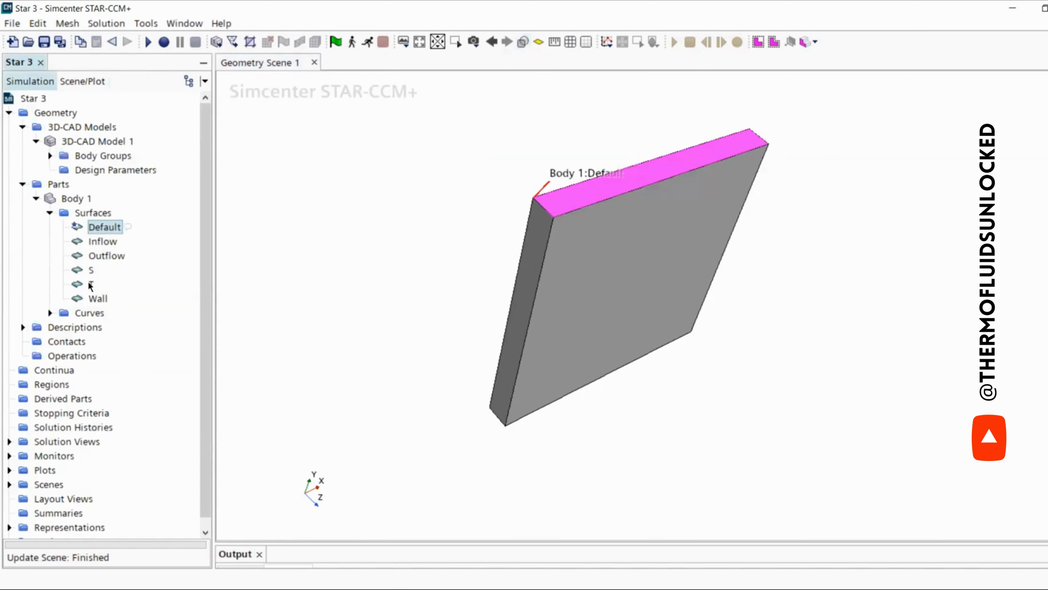
# Rename Body 1's remaining Default surface to Sym and highlight the Wall surface in the scene
pyautogui.rightClick(95, 230)
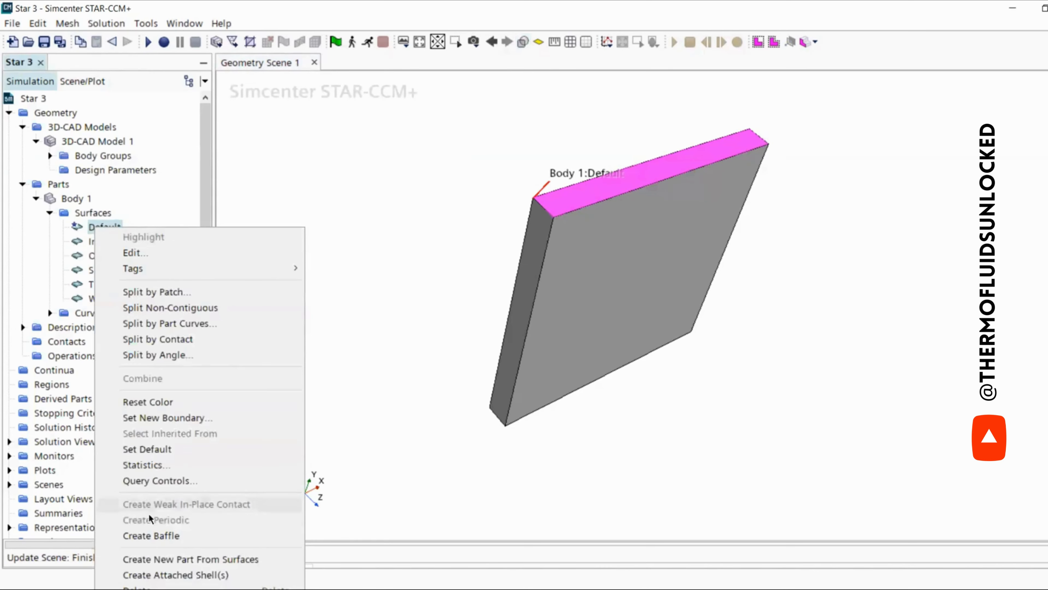
pyautogui.click(151, 588)
pyautogui.write('Sym')
pyautogui.press('Return')
pyautogui.click(98, 299)
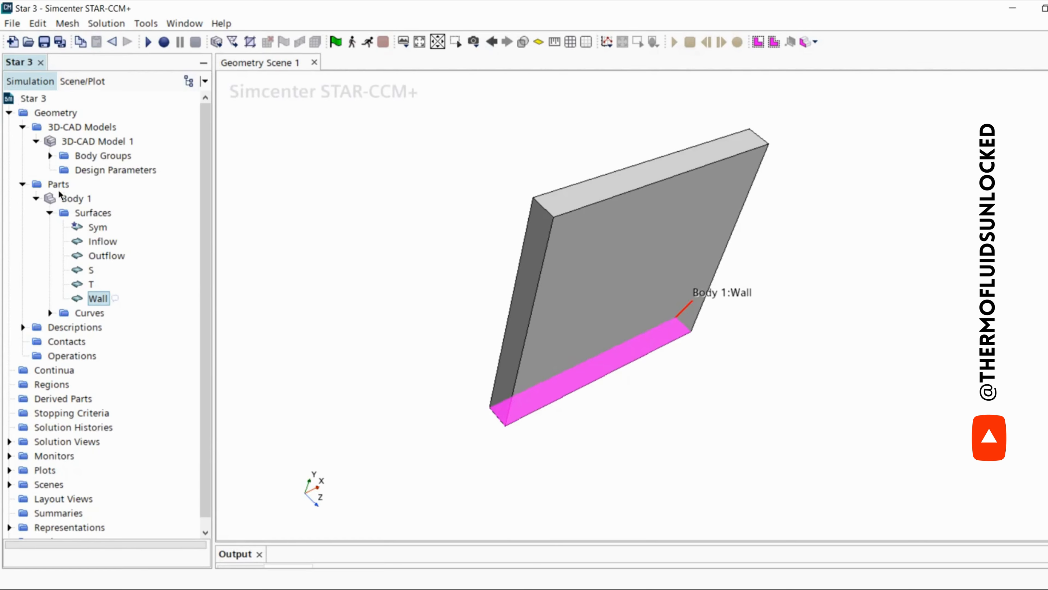
# Set up assigning Body 1 to regions with a region for each part, and open the boundary creation choices
pyautogui.rightClick(76, 198)
pyautogui.click(119, 241)
pyautogui.click(502, 419)
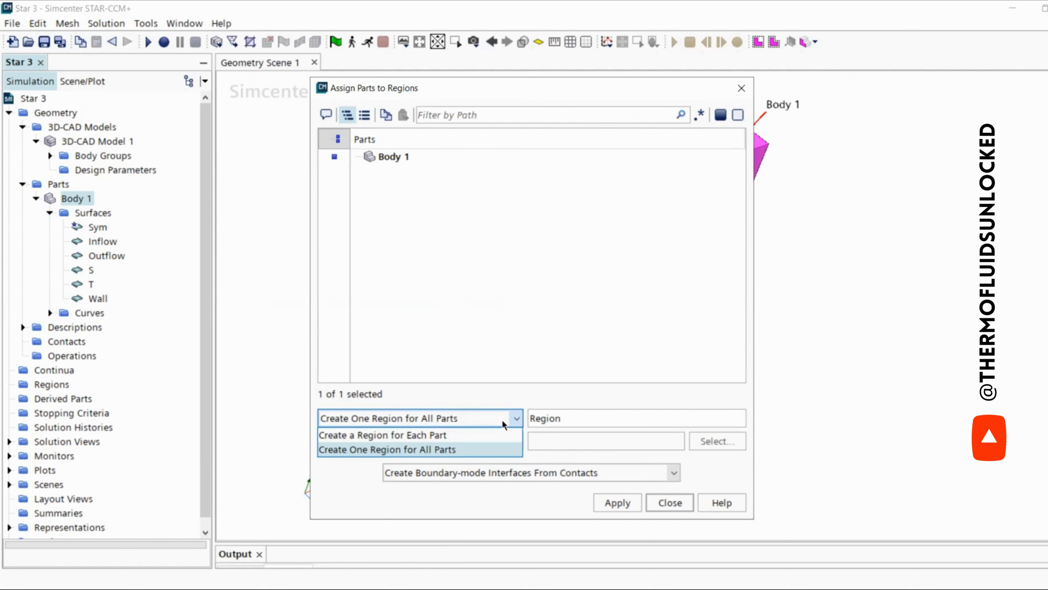
pyautogui.click(471, 432)
pyautogui.click(499, 441)
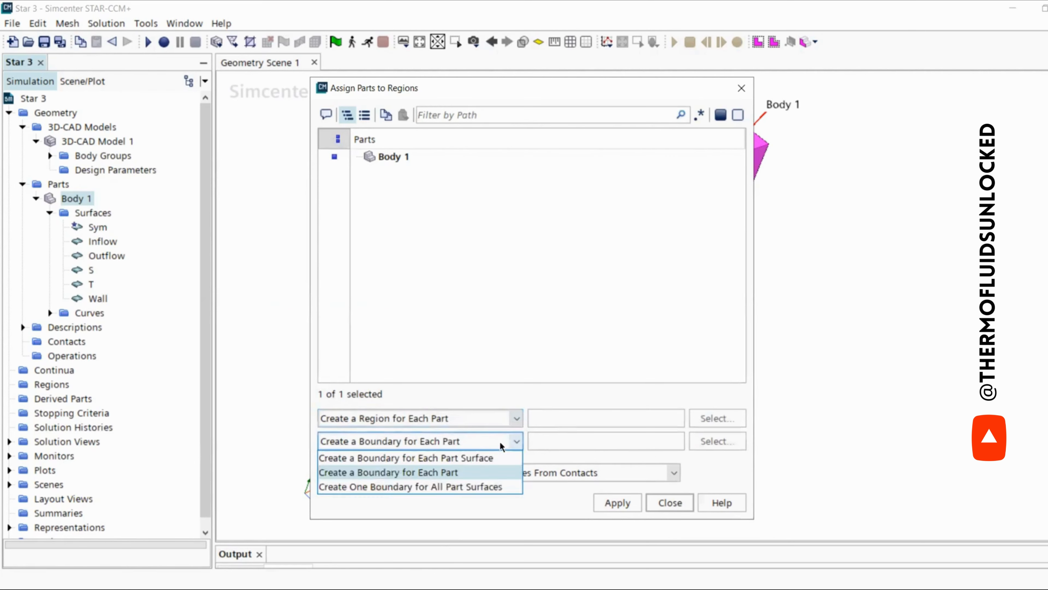
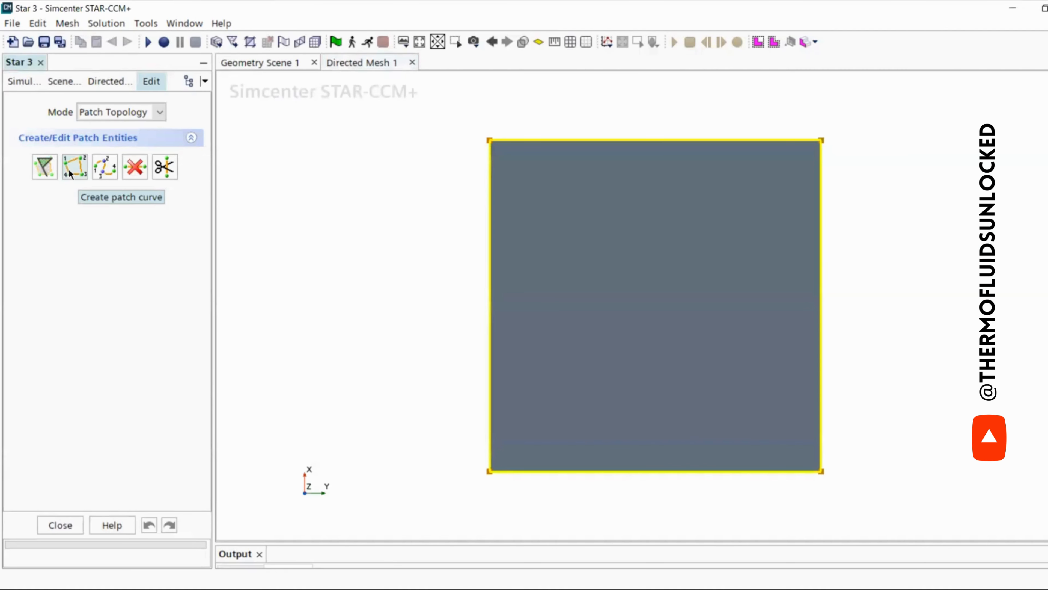
# Create patch curves along the edges of the square source face and switch the editing mode to Patch Mesh
pyautogui.click(152, 111)
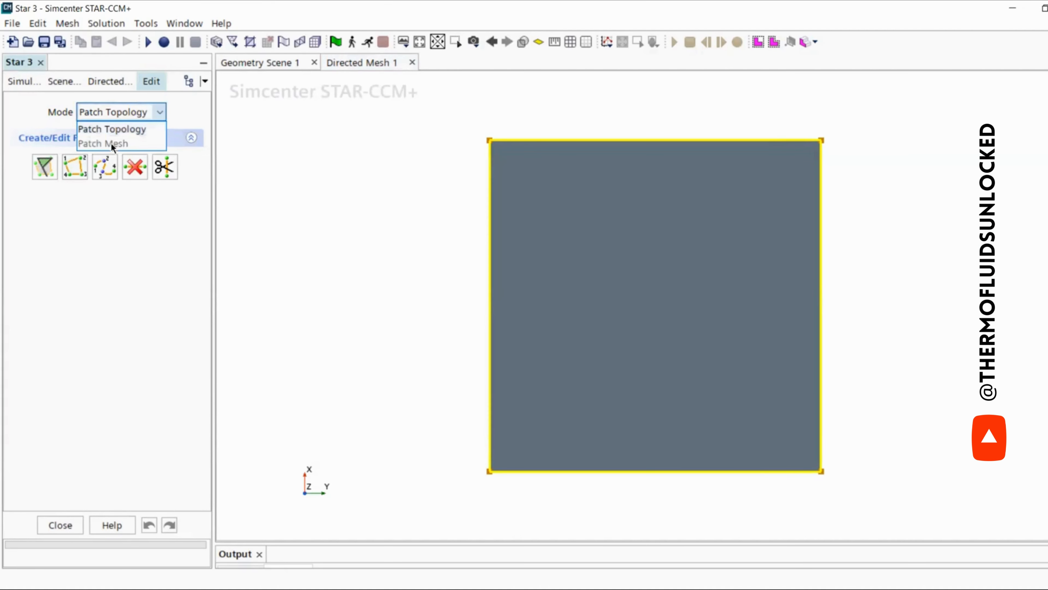
pyautogui.click(82, 158)
pyautogui.click(130, 113)
pyautogui.click(70, 167)
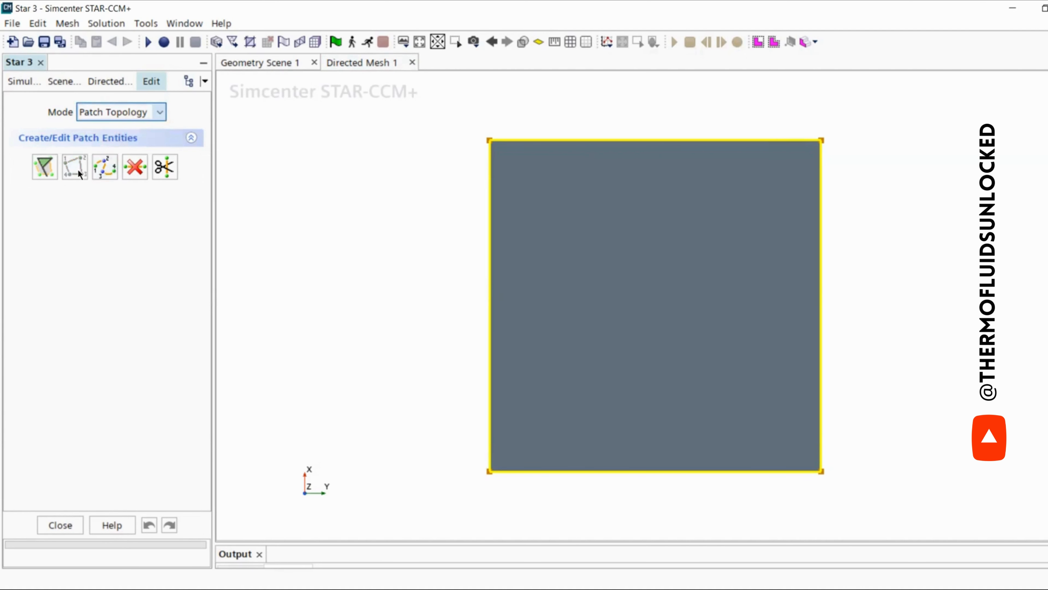
pyautogui.click(119, 112)
pyautogui.click(126, 151)
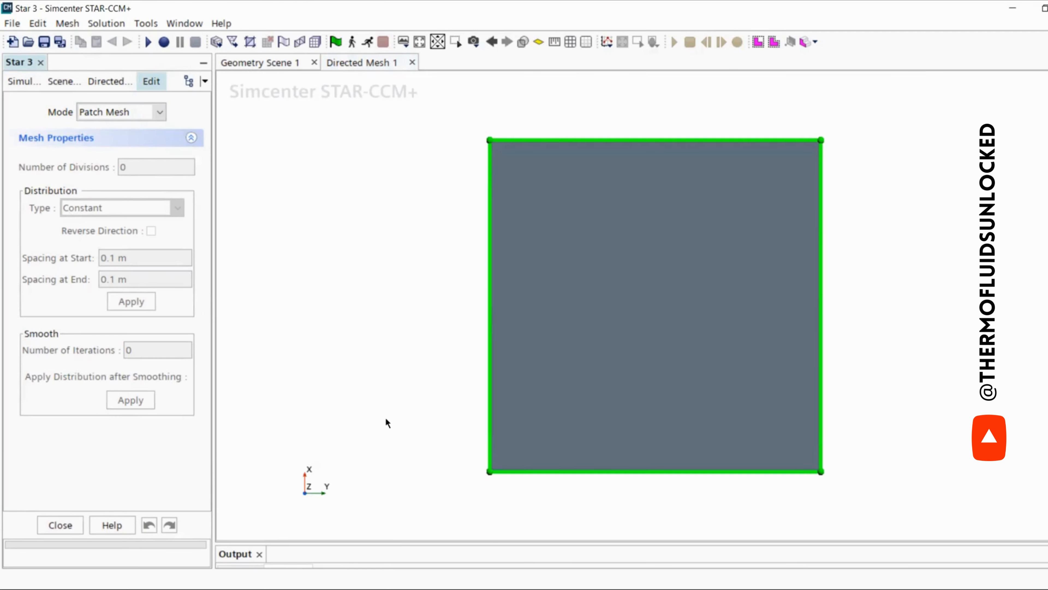
# Give the source face's two horizontal edges 5 divisions with a Constant distribution
pyautogui.click(603, 471)
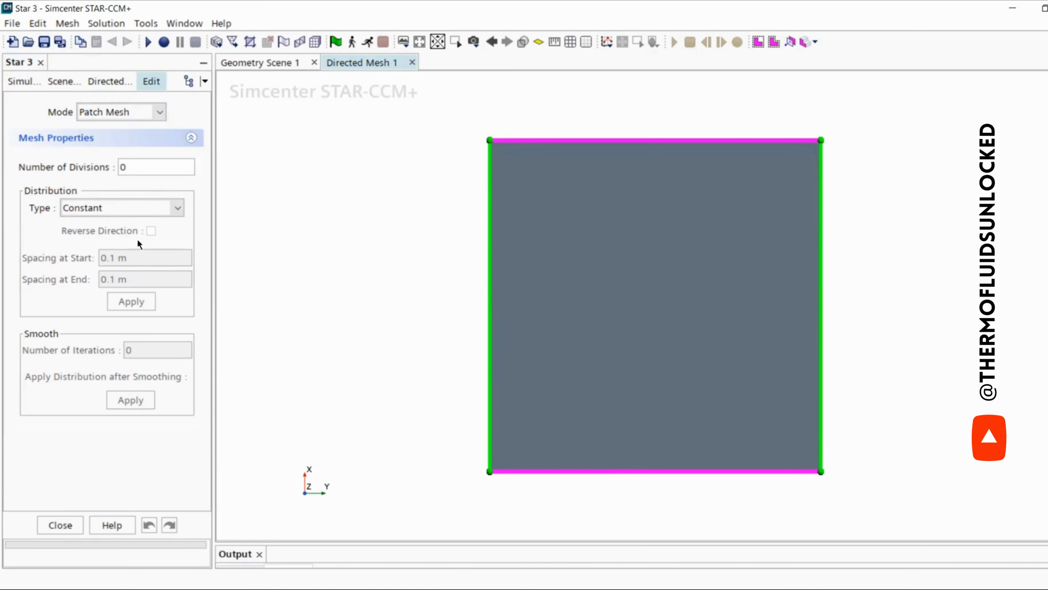
pyautogui.doubleClick(123, 167)
pyautogui.write('5')
pyautogui.press('Tab')
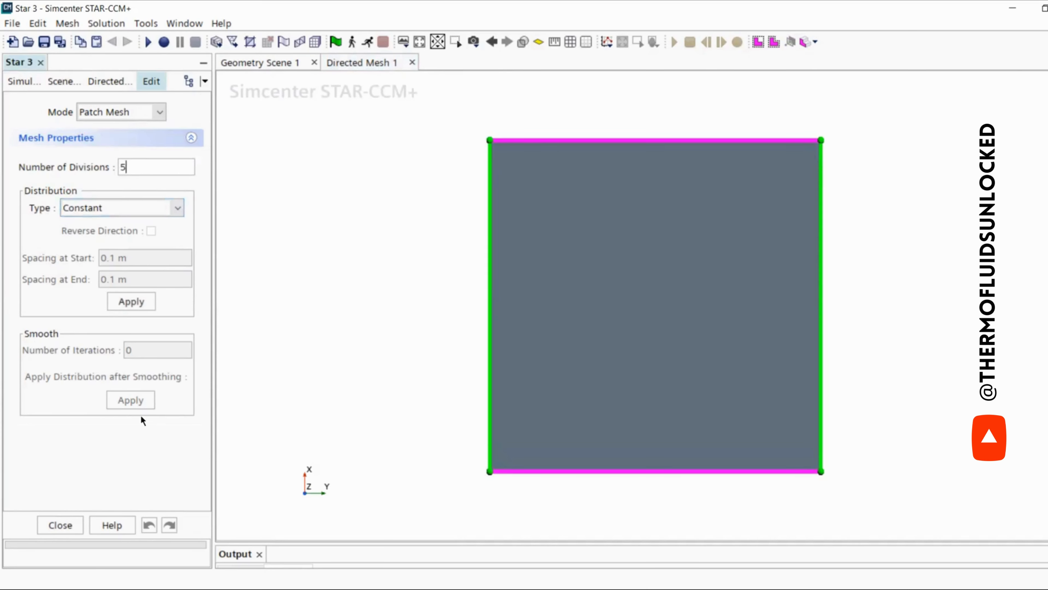
pyautogui.click(135, 300)
# Give the two vertical edges 40 divisions with One Sided Geometric distribution and 5.5E-4 m start spacing, and finish the patch mesh
pyautogui.click(490, 292)
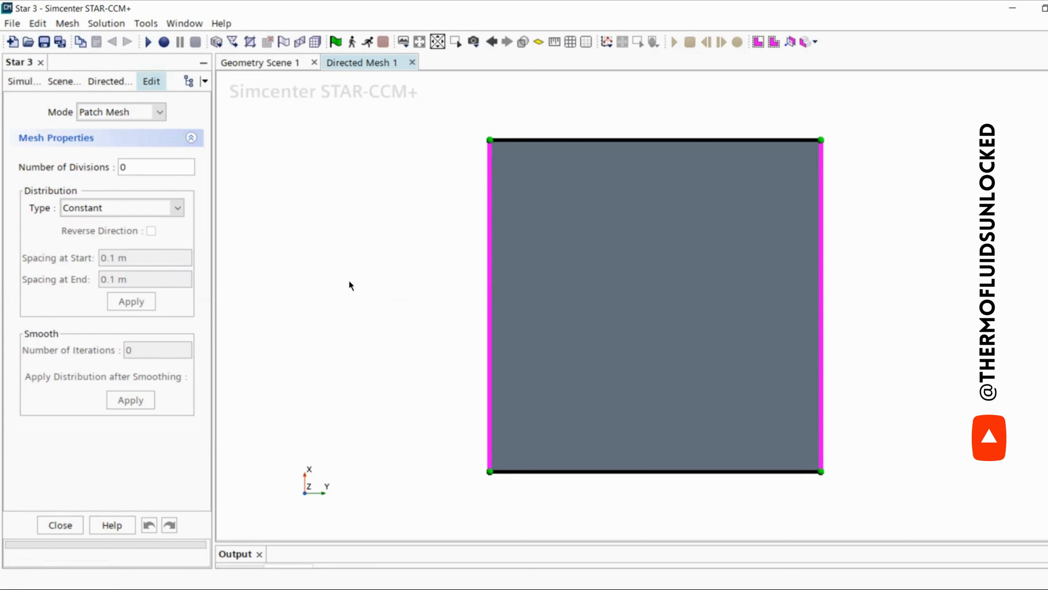
pyautogui.click(170, 209)
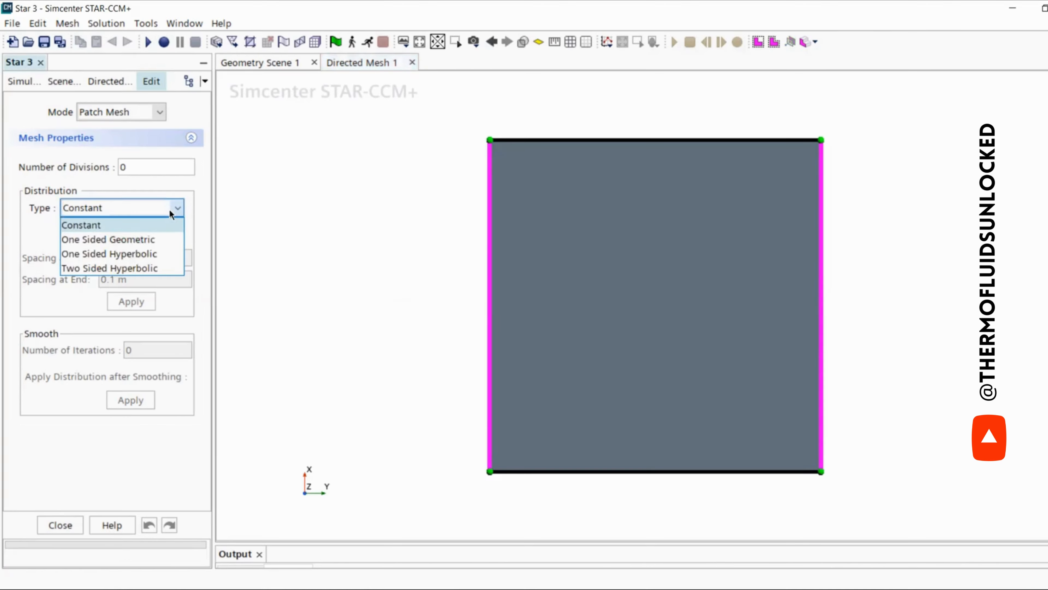
pyautogui.click(155, 239)
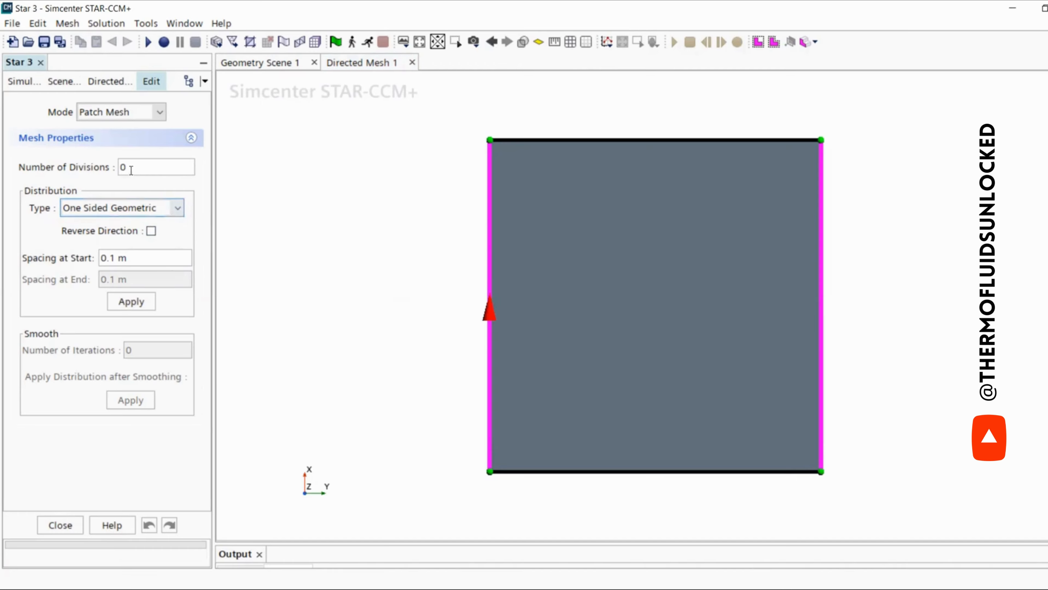
pyautogui.moveTo(121, 168); pyautogui.dragTo(162, 158)
pyautogui.write('40')
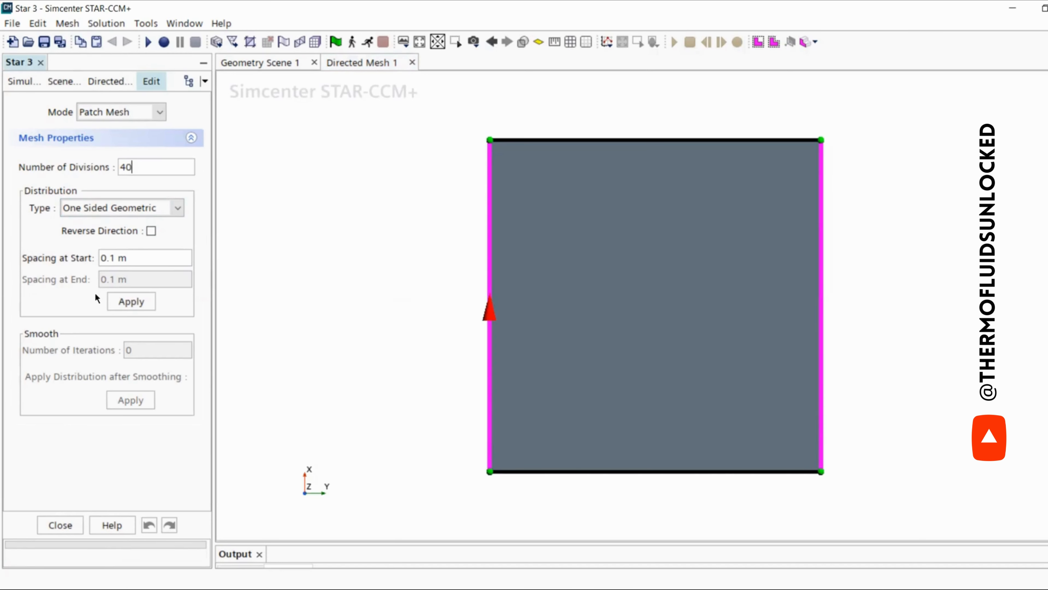
pyautogui.click(132, 259)
pyautogui.write('5.5e-4')
pyautogui.click(144, 301)
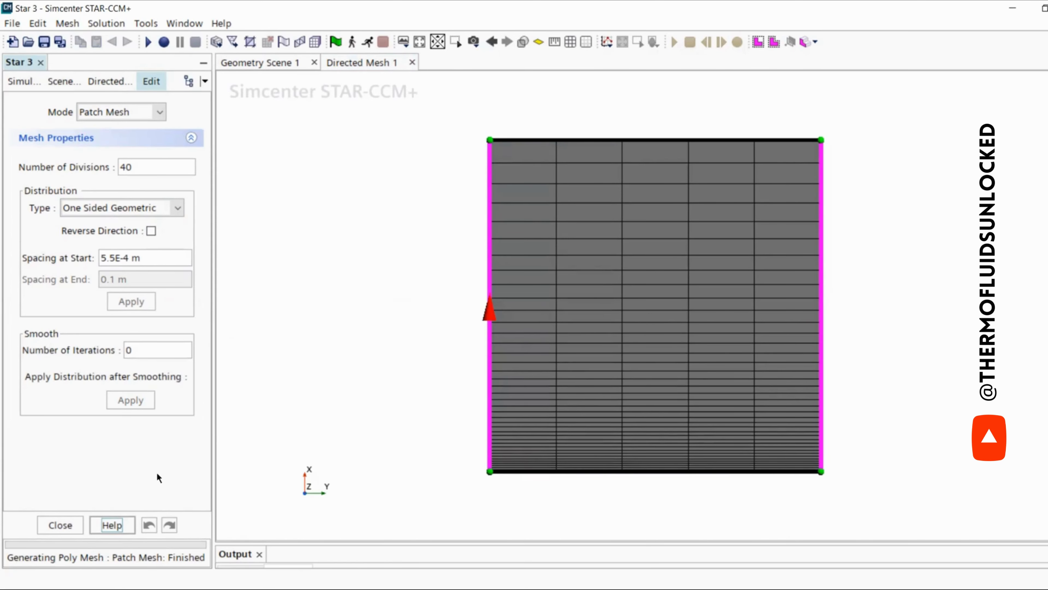
pyautogui.click(60, 524)
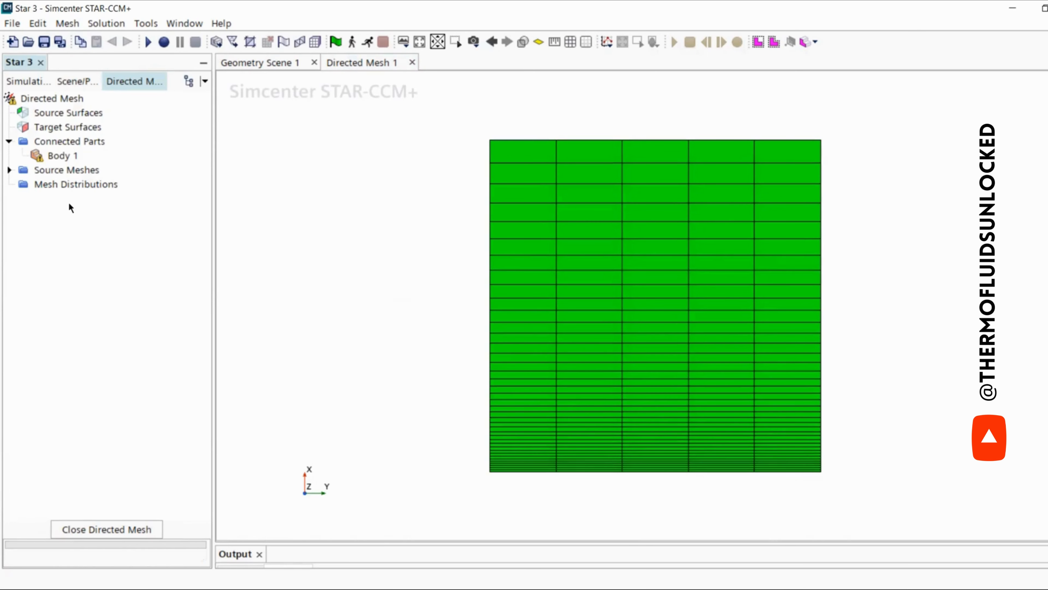
# Add a new volume distribution to the directed mesh and leave the directed mesh setup
pyautogui.rightClick(61, 186)
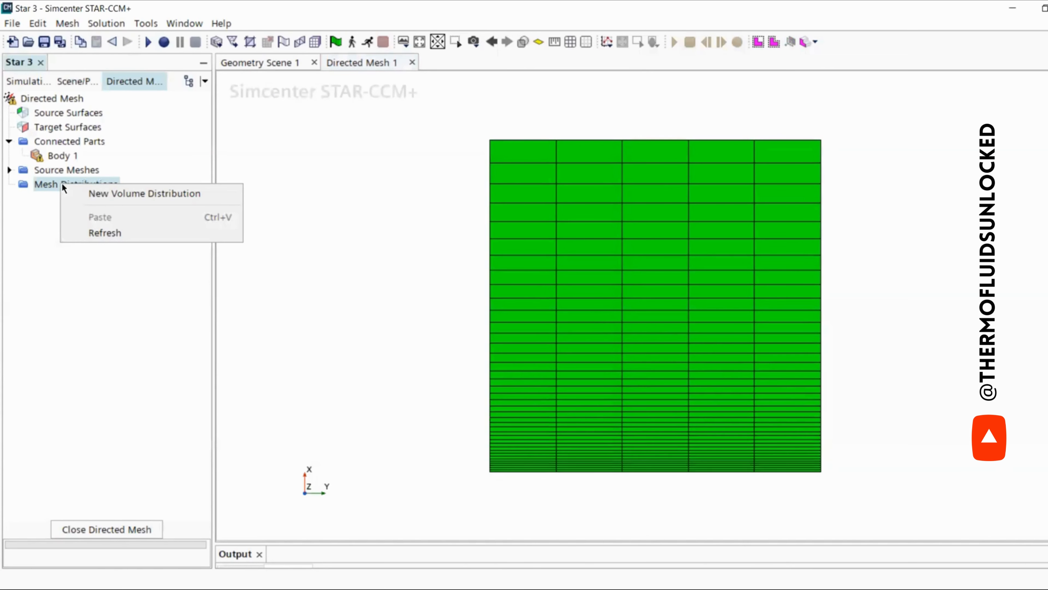
pyautogui.click(144, 193)
pyautogui.click(106, 529)
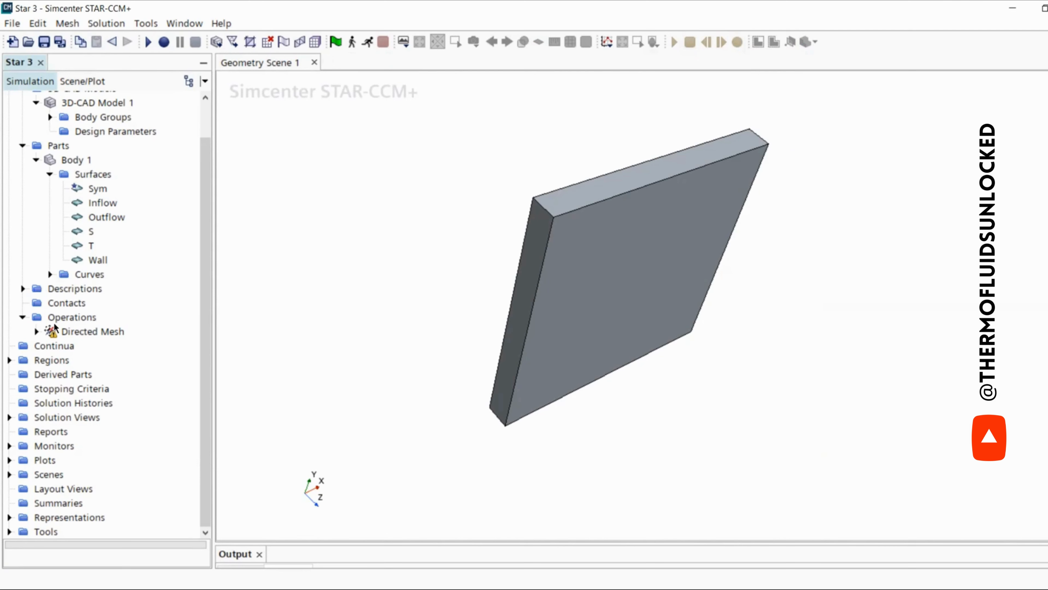
# Execute the Directed Mesh operation to generate the volume mesh
pyautogui.rightClick(67, 329)
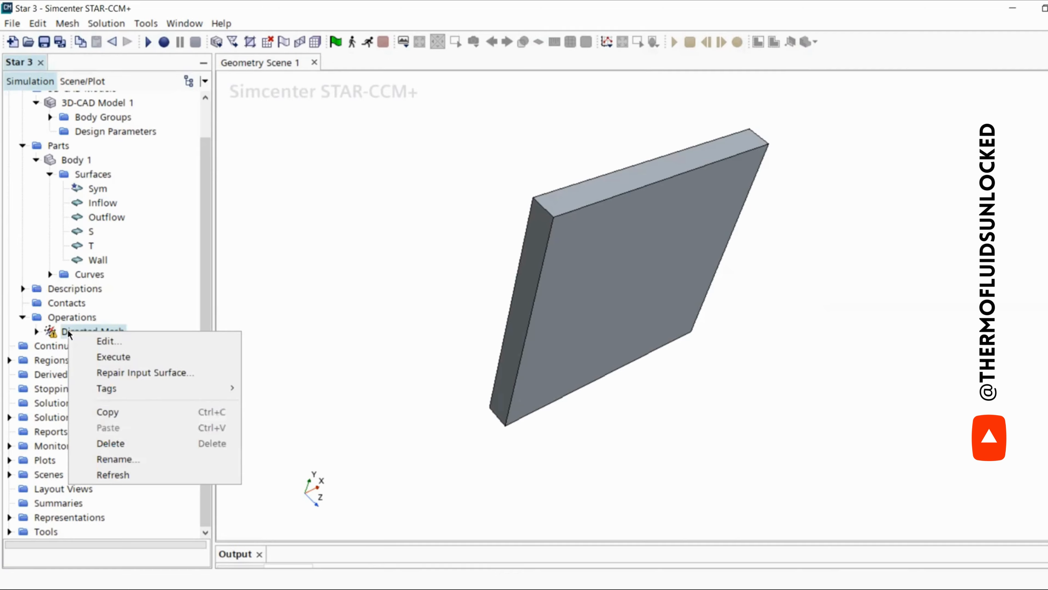
pyautogui.click(102, 344)
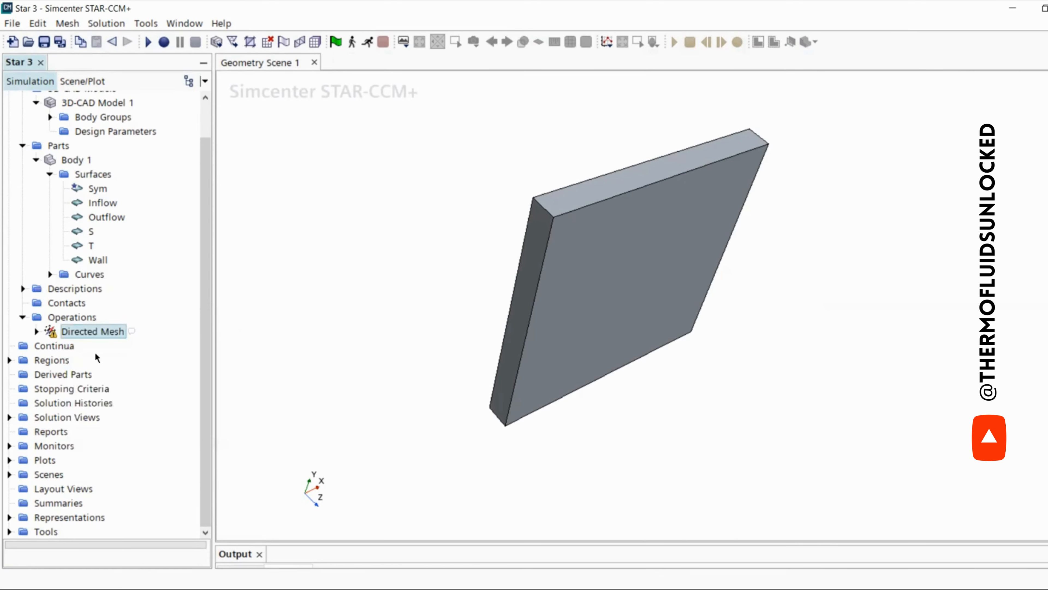
pyautogui.rightClick(88, 330)
pyautogui.click(120, 354)
# Convert the generated mesh to 2D
pyautogui.click(66, 23)
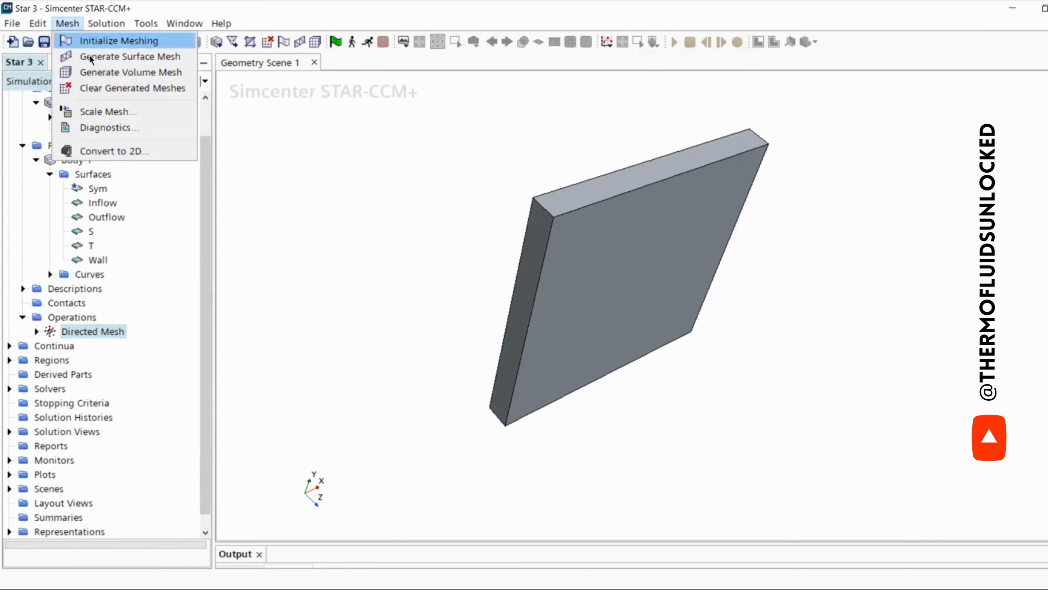
pyautogui.click(101, 152)
pyautogui.click(628, 476)
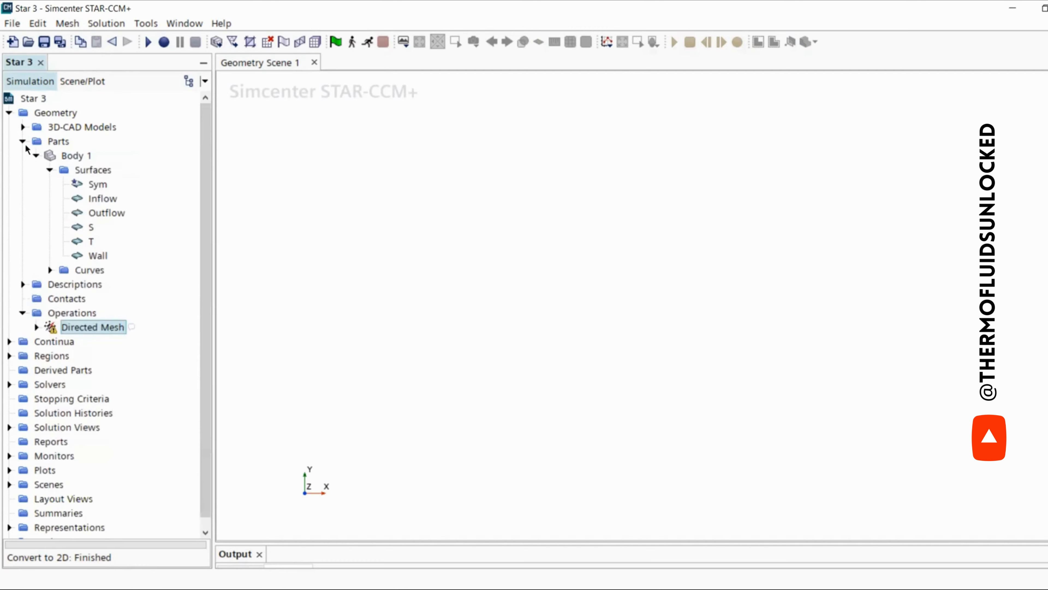
# Open the model selection of the Physics 1 2D continuum and disable auto-selection of recommended models
pyautogui.click(23, 141)
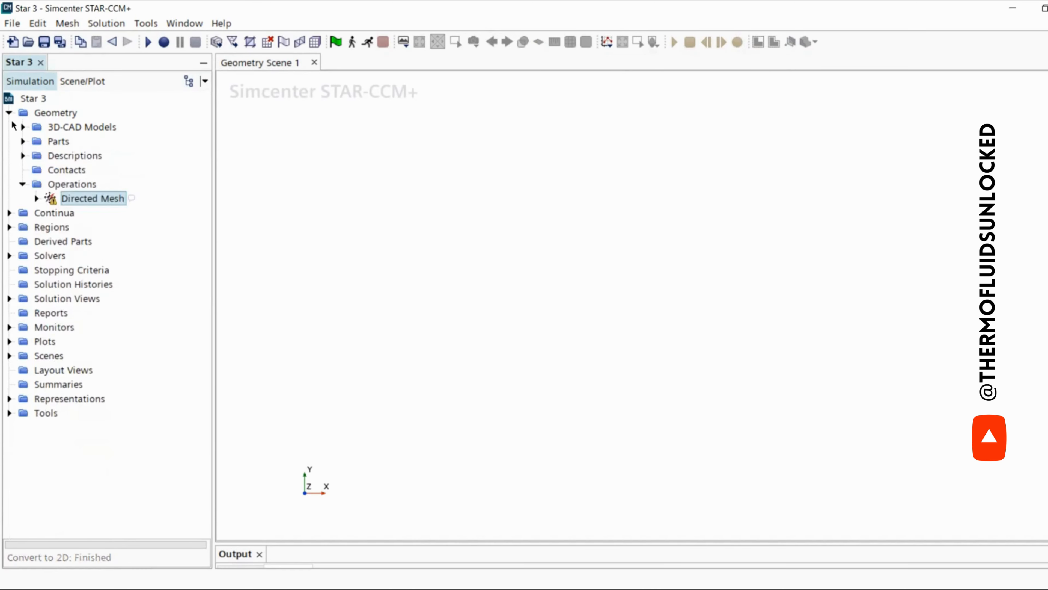
pyautogui.click(9, 114)
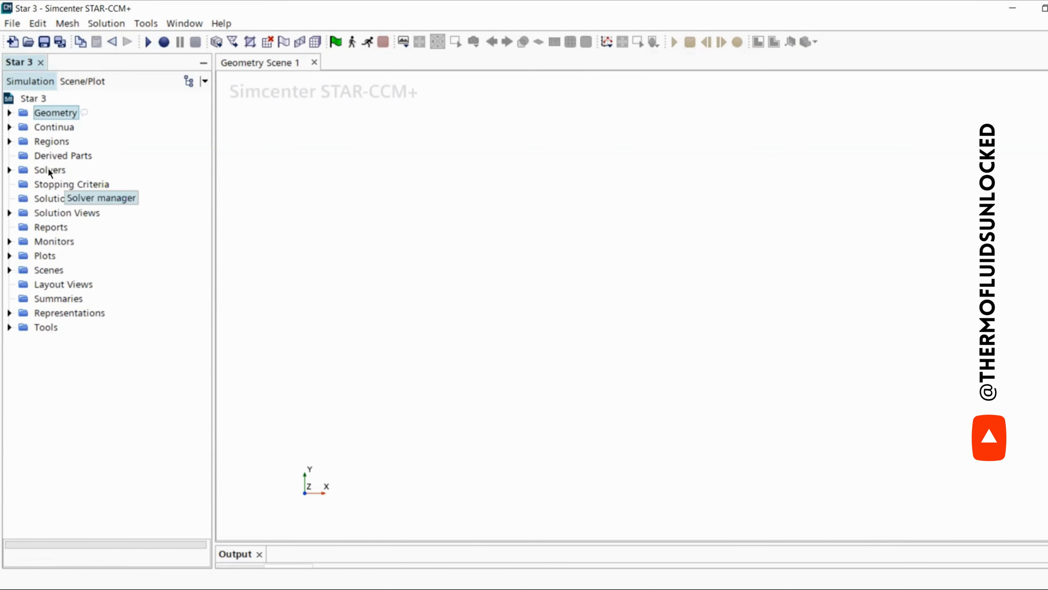
pyautogui.click(9, 127)
pyautogui.click(74, 155)
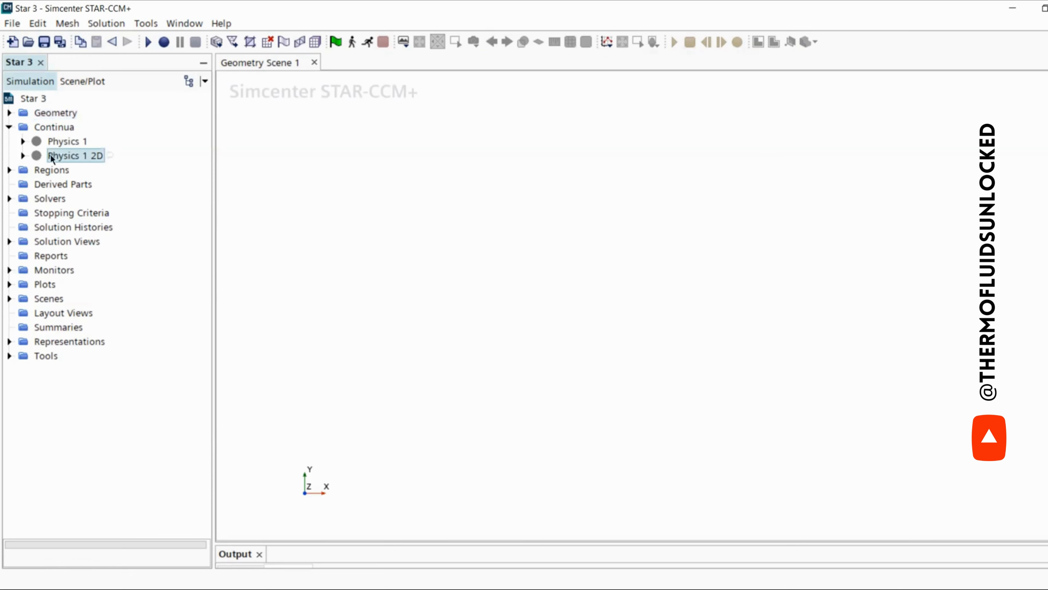
pyautogui.click(23, 155)
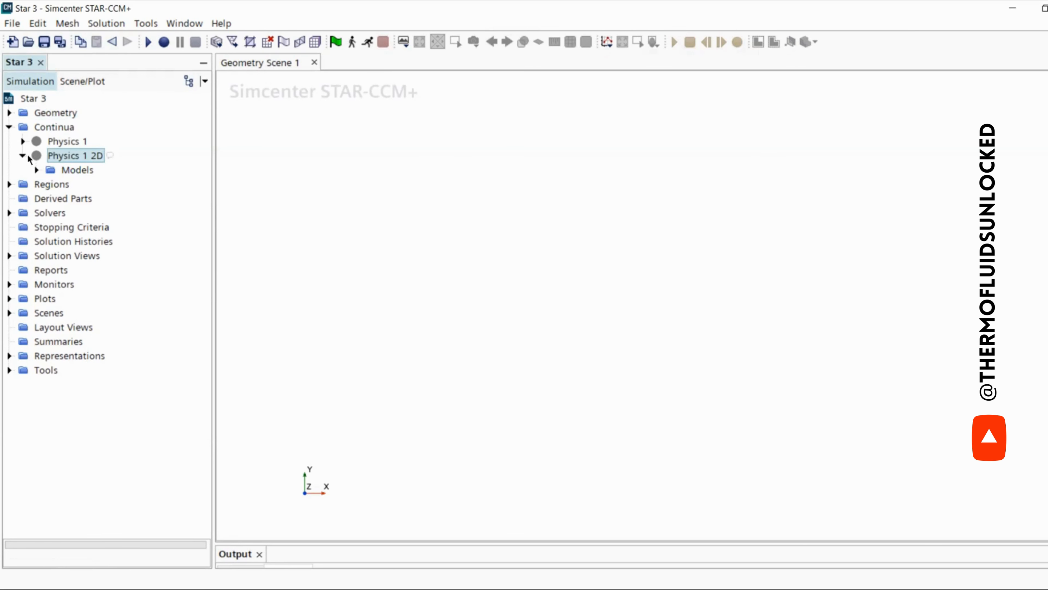
pyautogui.rightClick(74, 155)
pyautogui.click(103, 164)
pyautogui.click(459, 501)
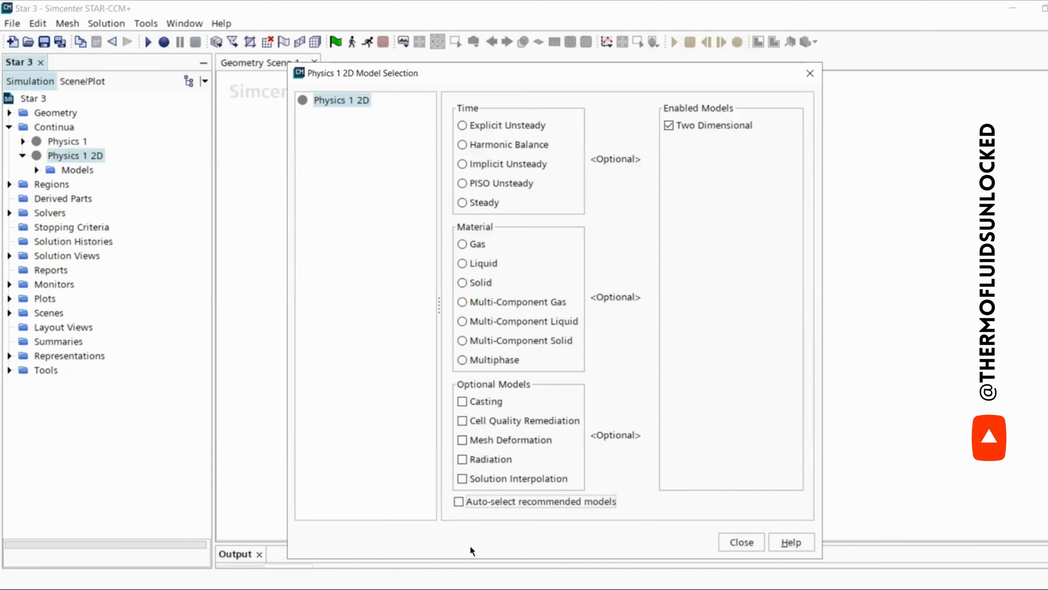
# Enable Steady, Liquid, Segregated Flow, Constant Density, Turbulent, SST (Menter) K-Omega and Low y+ Wall Treatment for Physics 1 2D
pyautogui.click(481, 202)
pyautogui.click(478, 148)
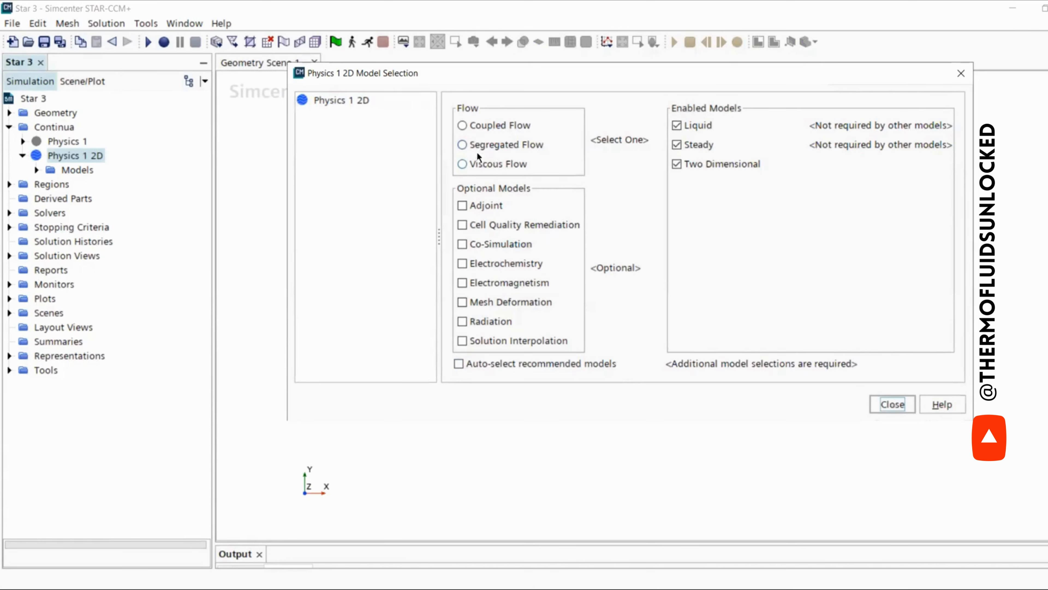
pyautogui.click(476, 145)
pyautogui.click(475, 125)
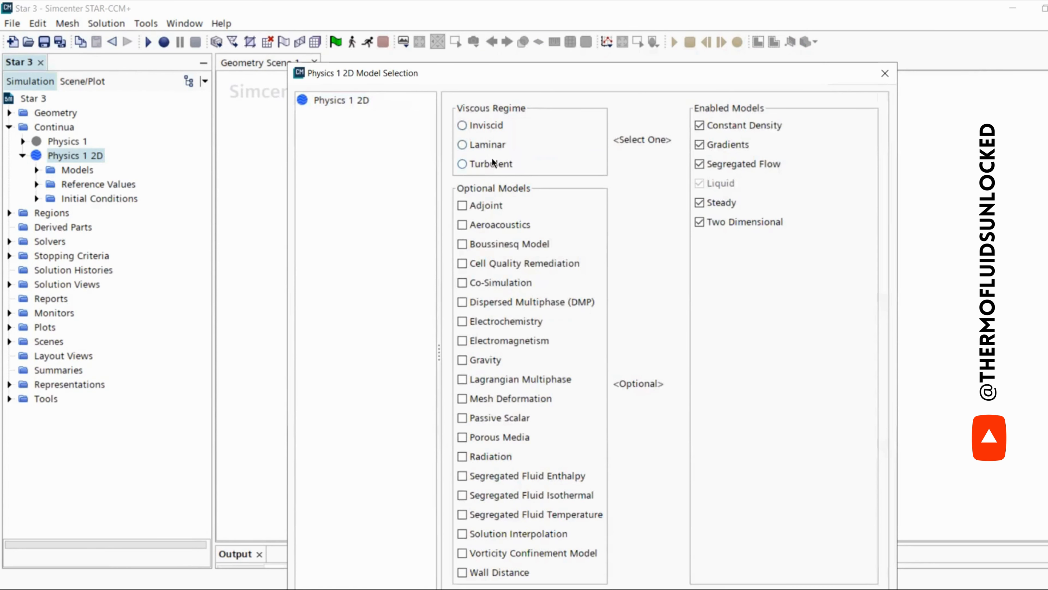
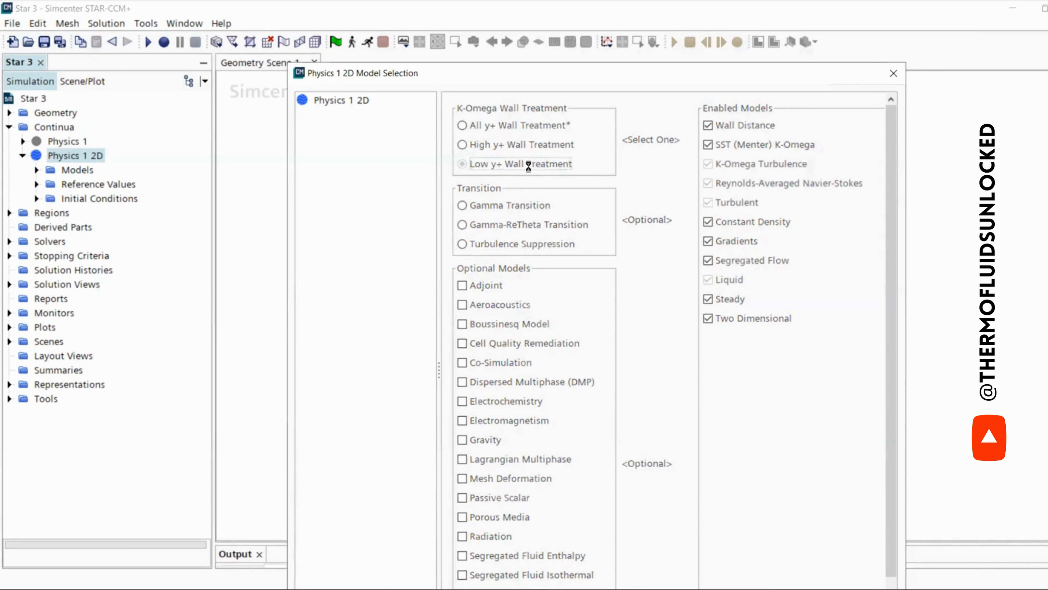
pyautogui.click(529, 165)
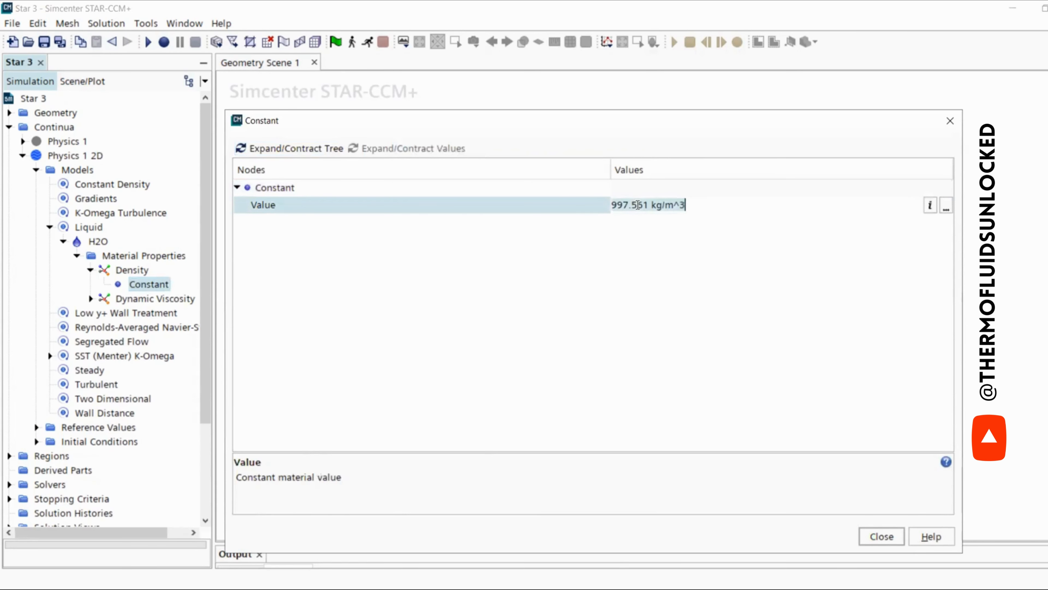
# Set the constant density of H2O to 1000 kg/m^3
pyautogui.click(651, 204)
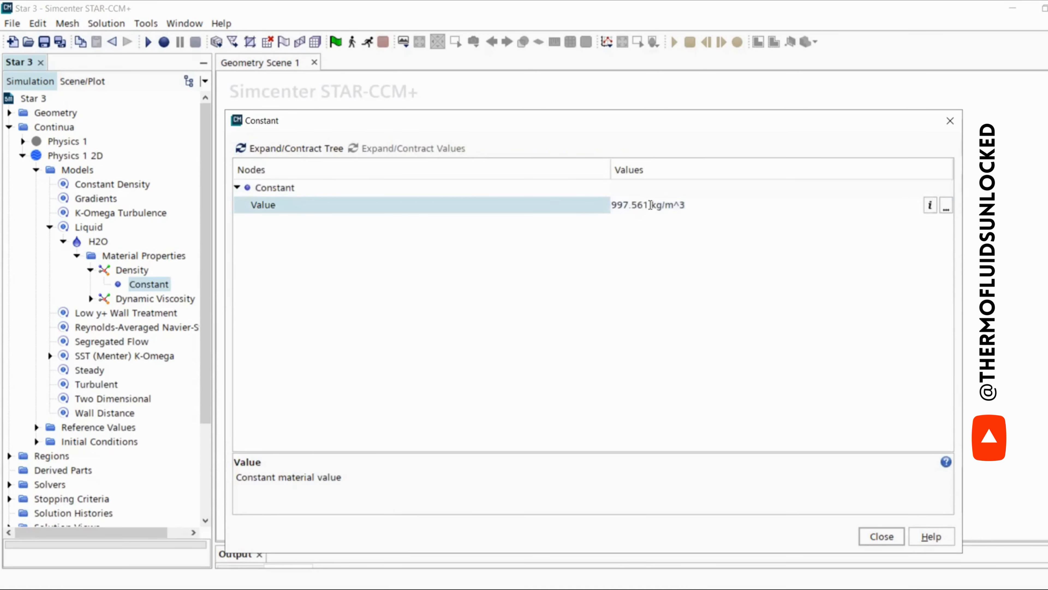
pyautogui.moveTo(651, 205); pyautogui.dragTo(617, 204)
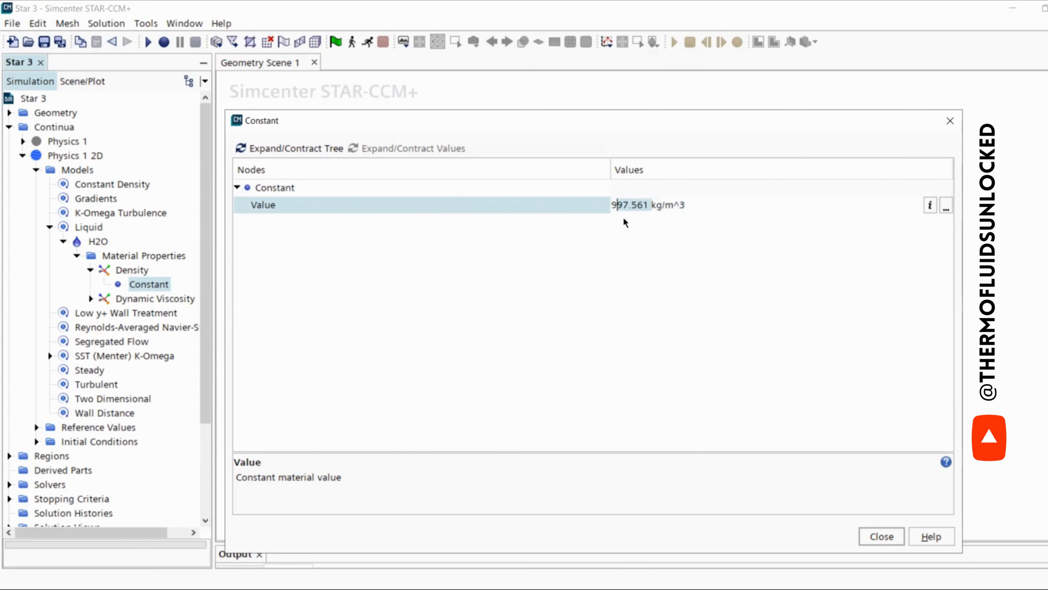
pyautogui.press('BackSpace')
pyautogui.press('BackSpace')
pyautogui.write('1000')
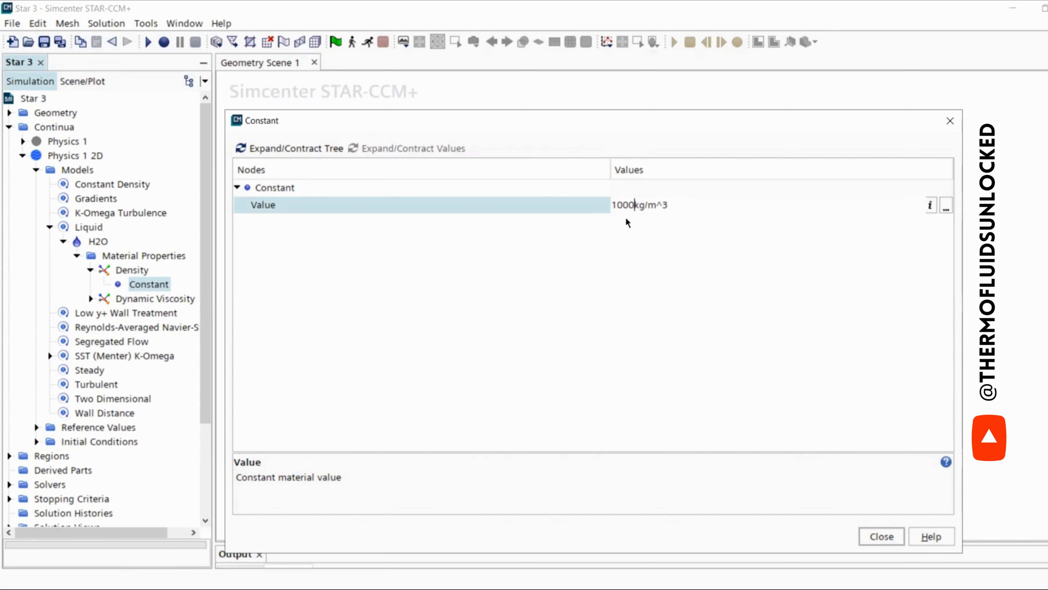
# Set the constant dynamic viscosity of H2O to 1e-3 Pa-s and close the value editor
pyautogui.click(91, 298)
pyautogui.click(148, 313)
pyautogui.doubleClick(610, 204)
pyautogui.press('BackSpace')
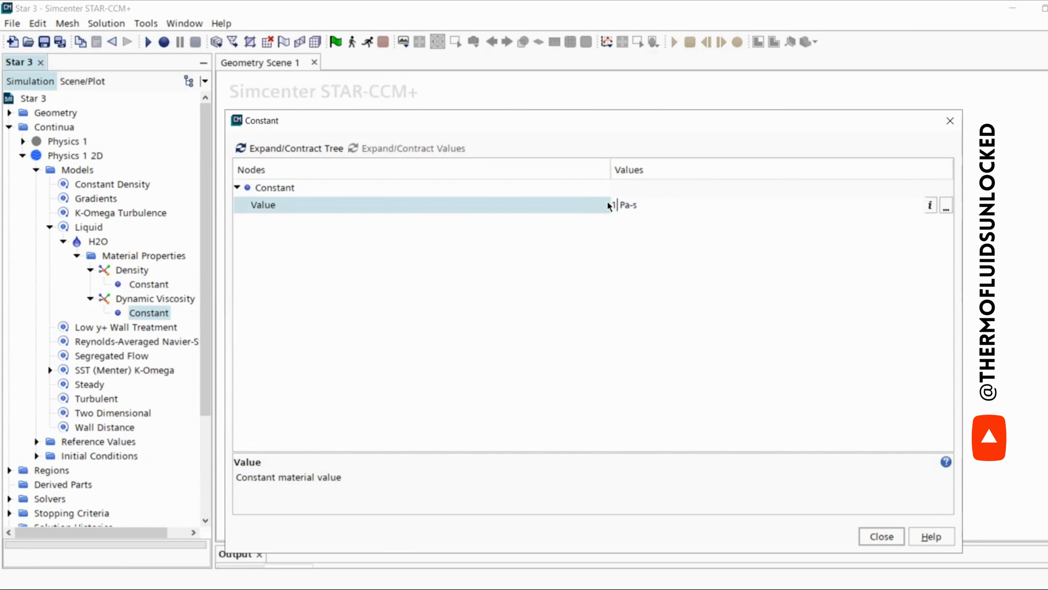
pyautogui.write('1e-3')
pyautogui.press('Return')
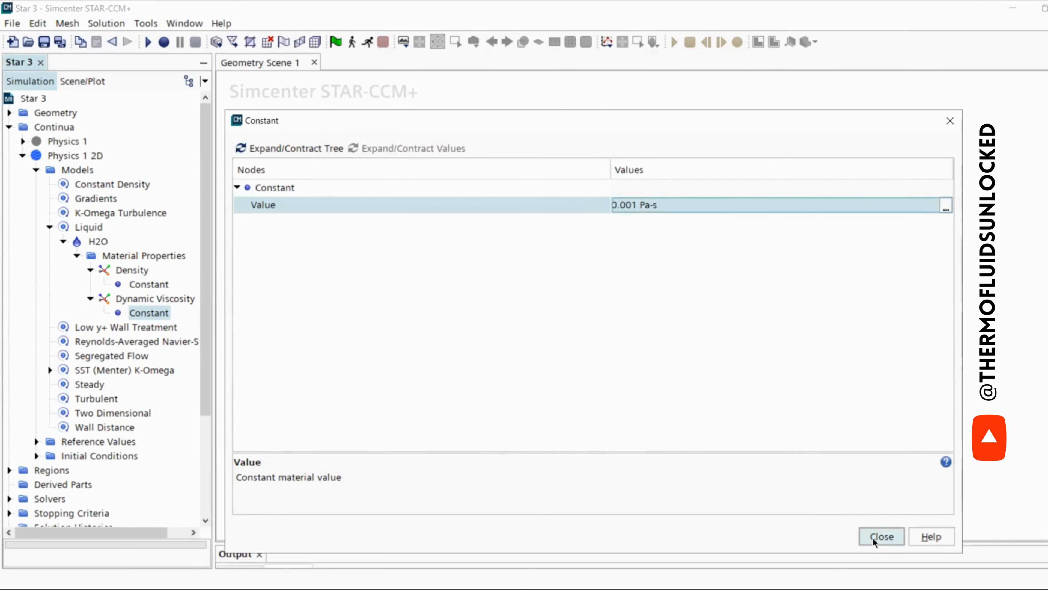
pyautogui.click(880, 536)
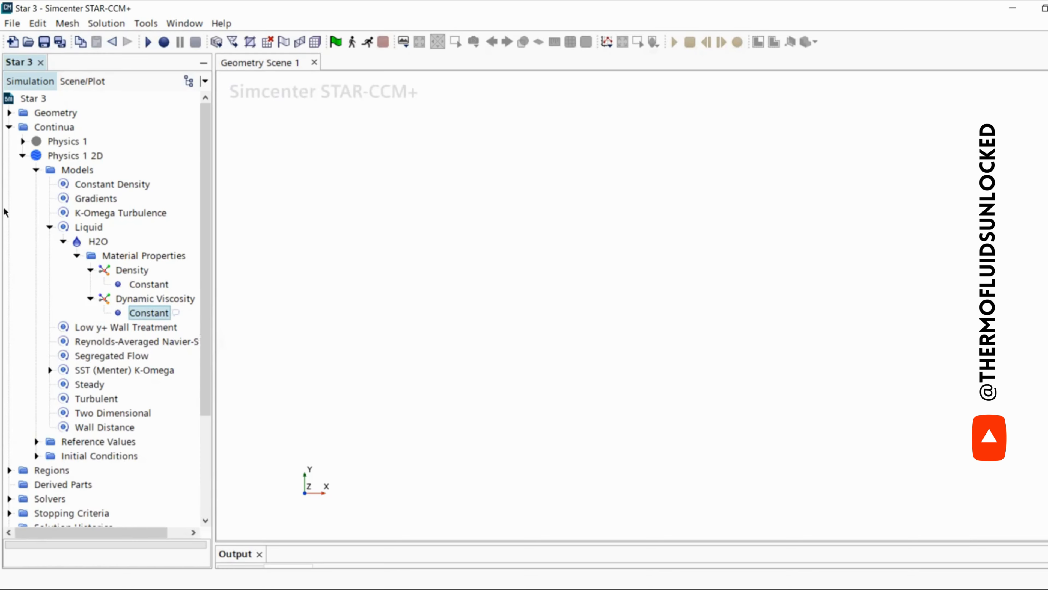
# Collapse the Physics 1 2D models and expand the boundaries of the Body 1 2D region
pyautogui.click(37, 169)
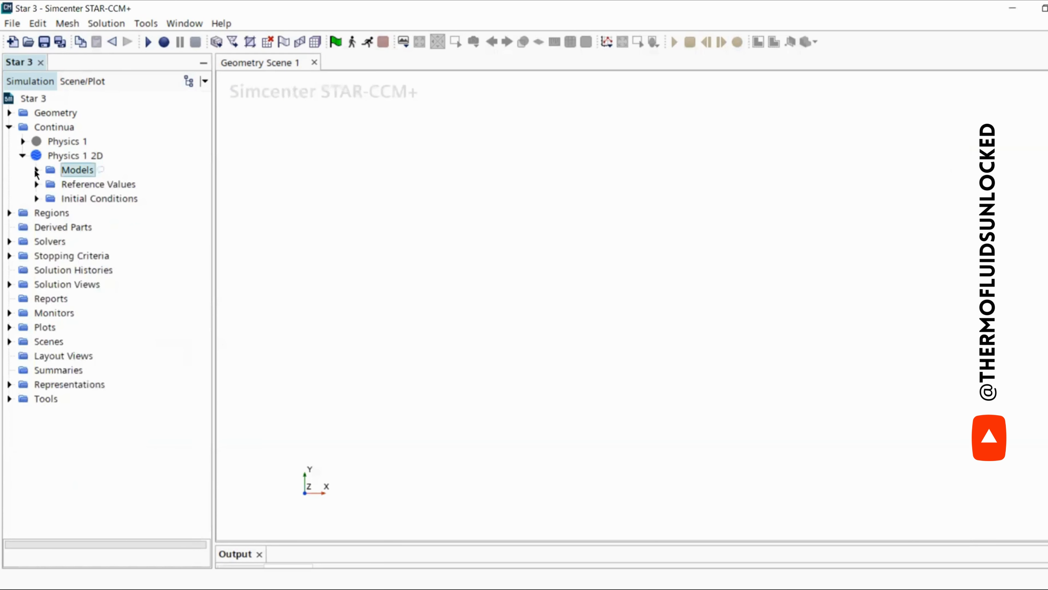
pyautogui.click(23, 155)
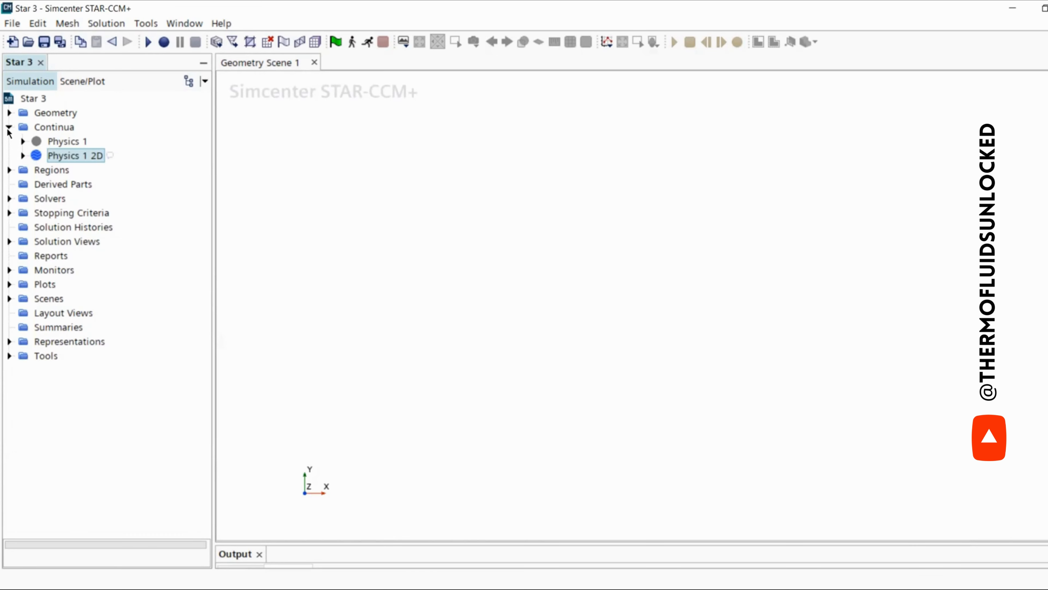
pyautogui.click(9, 127)
pyautogui.click(9, 128)
pyautogui.click(23, 155)
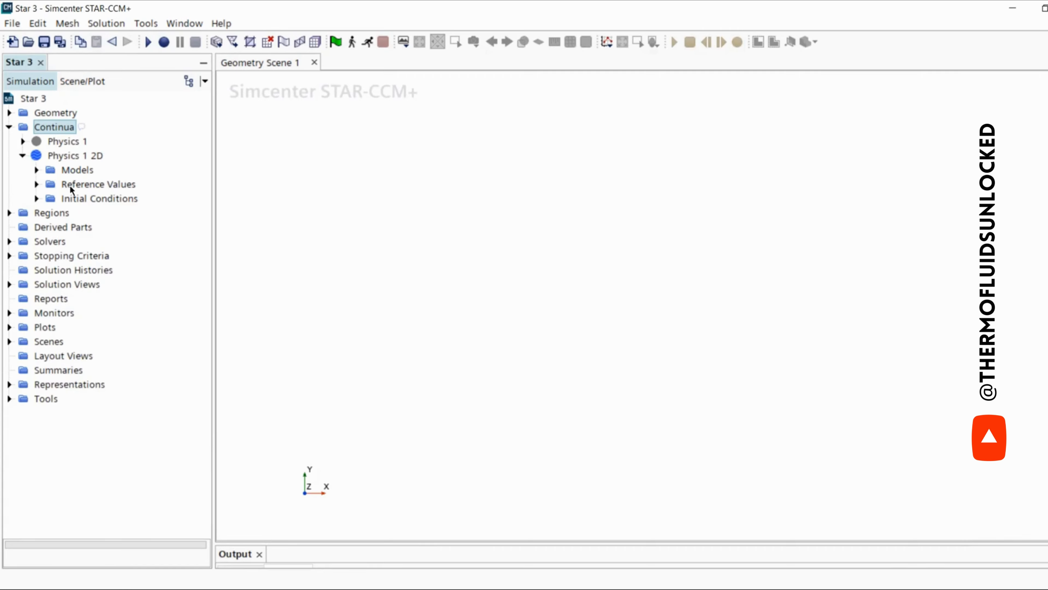
pyautogui.click(10, 214)
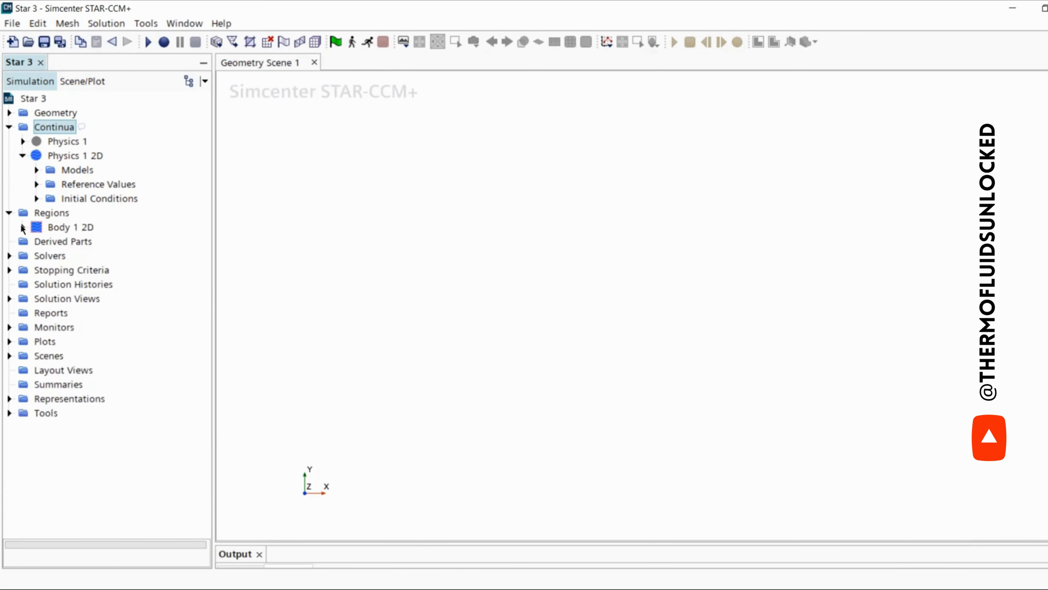
pyautogui.click(23, 227)
pyautogui.click(37, 241)
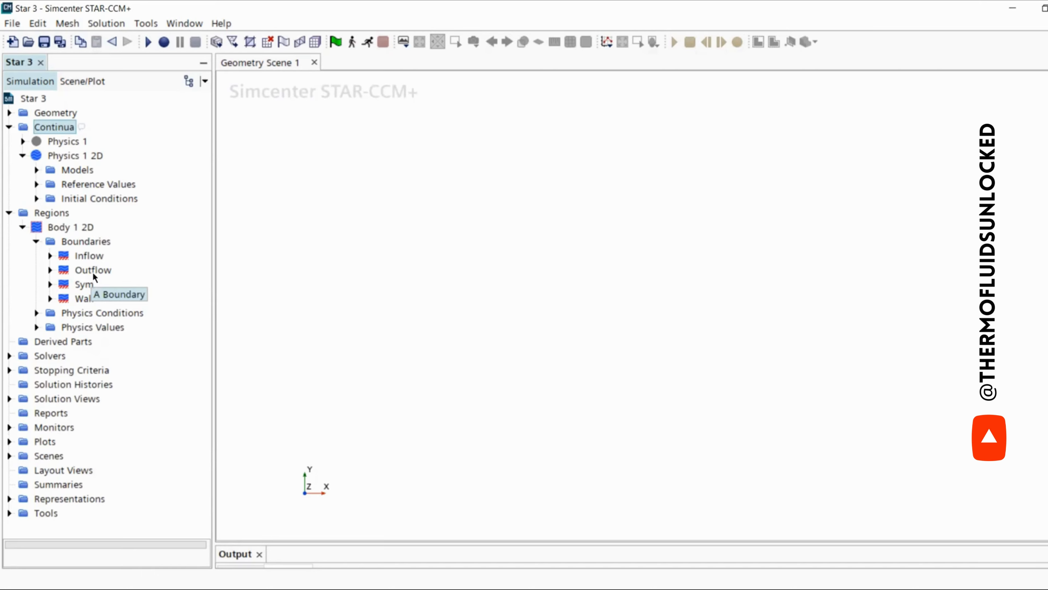
# Select the Inflow and Outflow boundaries of Body 1 2D together and change their boundary type from Wall
pyautogui.click(87, 257)
pyautogui.keyDown('ctrl'); pyautogui.click(91, 271); pyautogui.keyUp('ctrl')
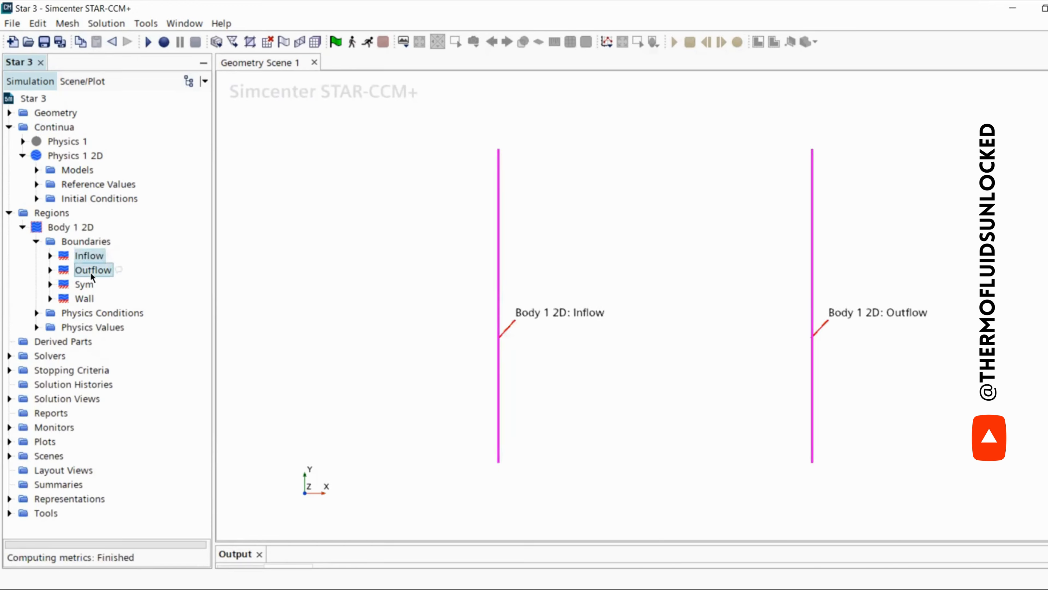
pyautogui.doubleClick(91, 271)
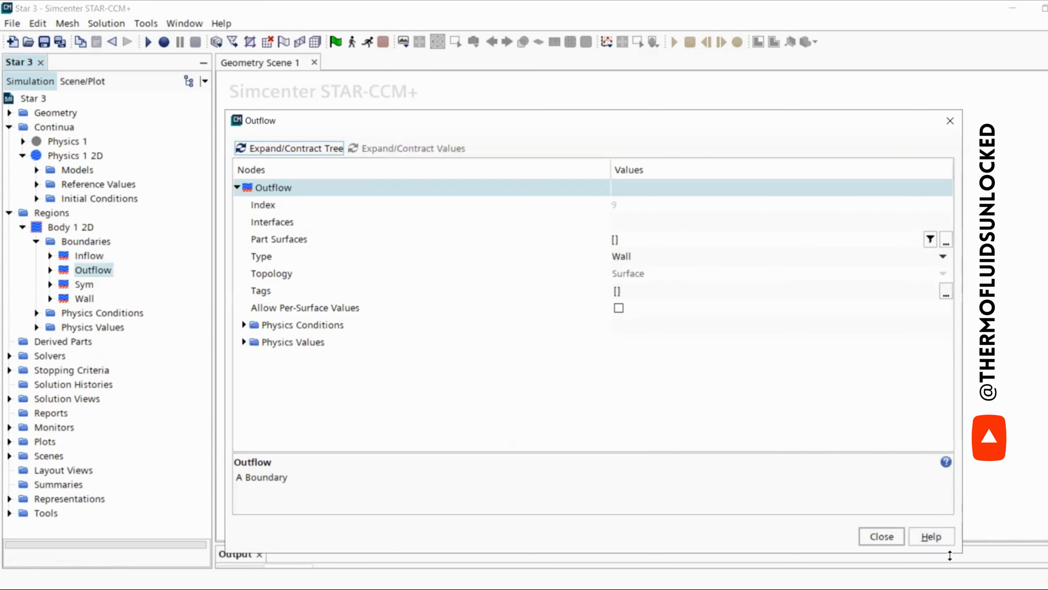
pyautogui.click(882, 537)
pyautogui.keyDown('ctrl'); pyautogui.click(92, 258); pyautogui.keyUp('ctrl')
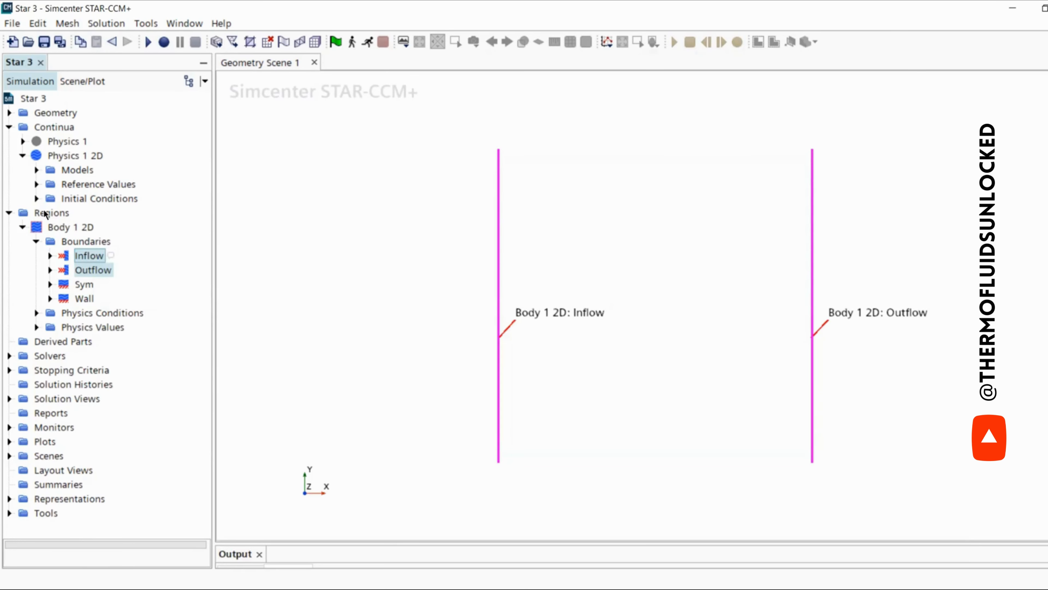
# Set the Momentum Source Option in the physics conditions of Body 1 2D to Specified
pyautogui.click(37, 313)
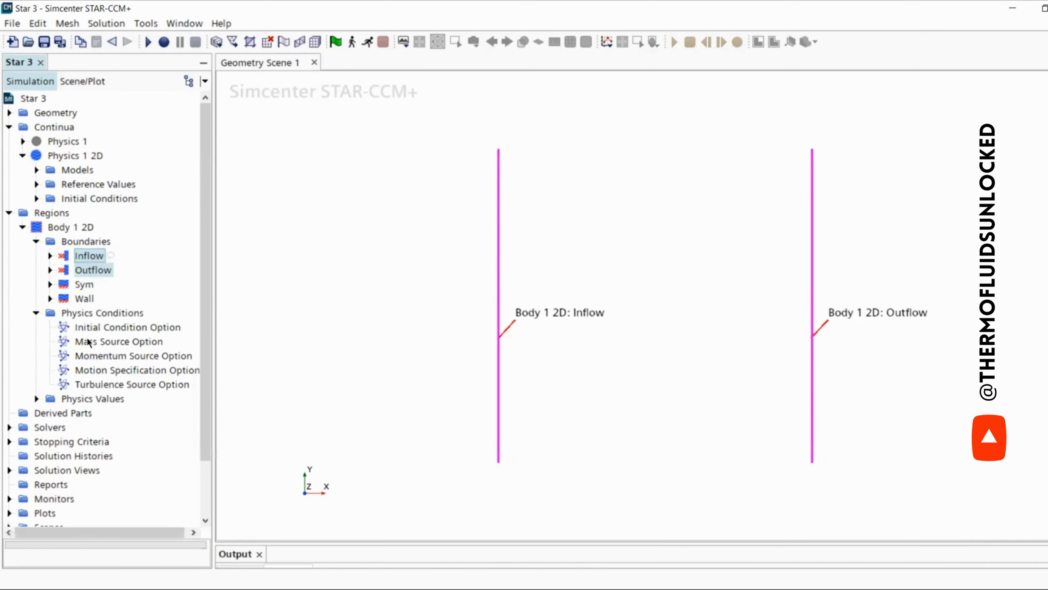
pyautogui.scroll(-2, 88, 341)
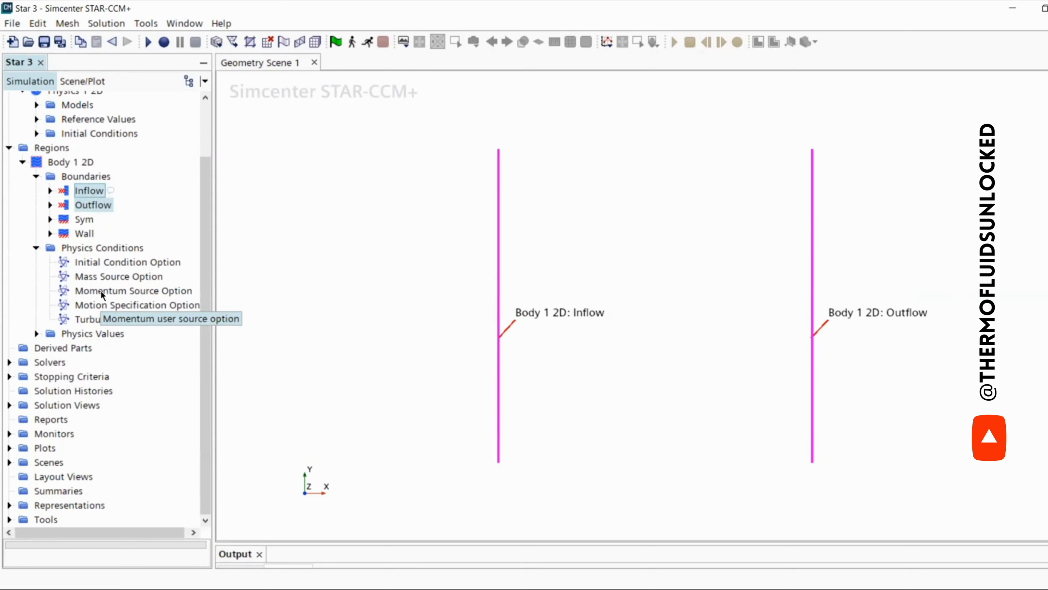
pyautogui.click(100, 290)
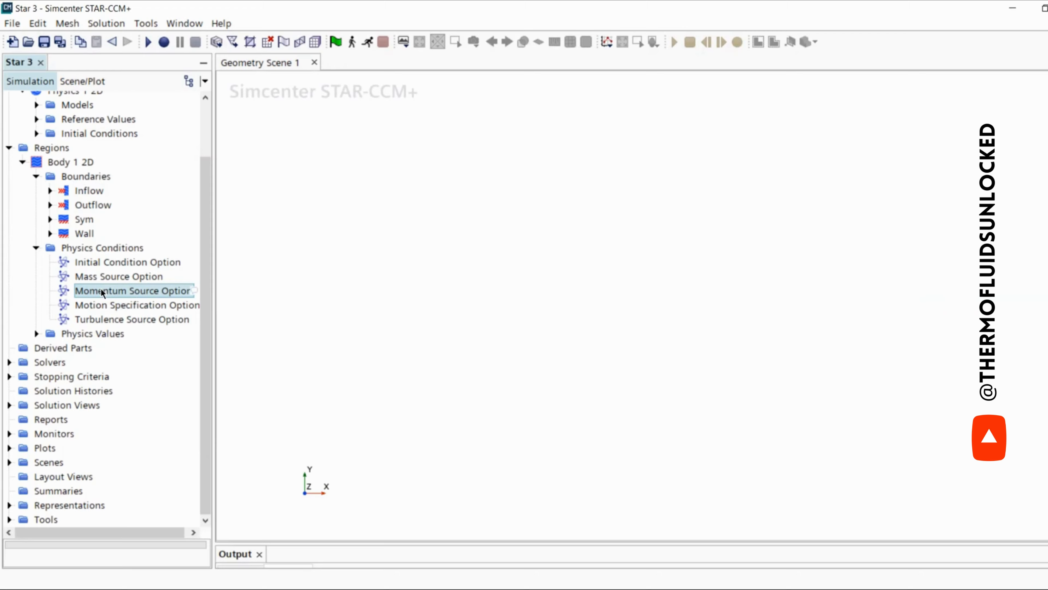
pyautogui.doubleClick(101, 290)
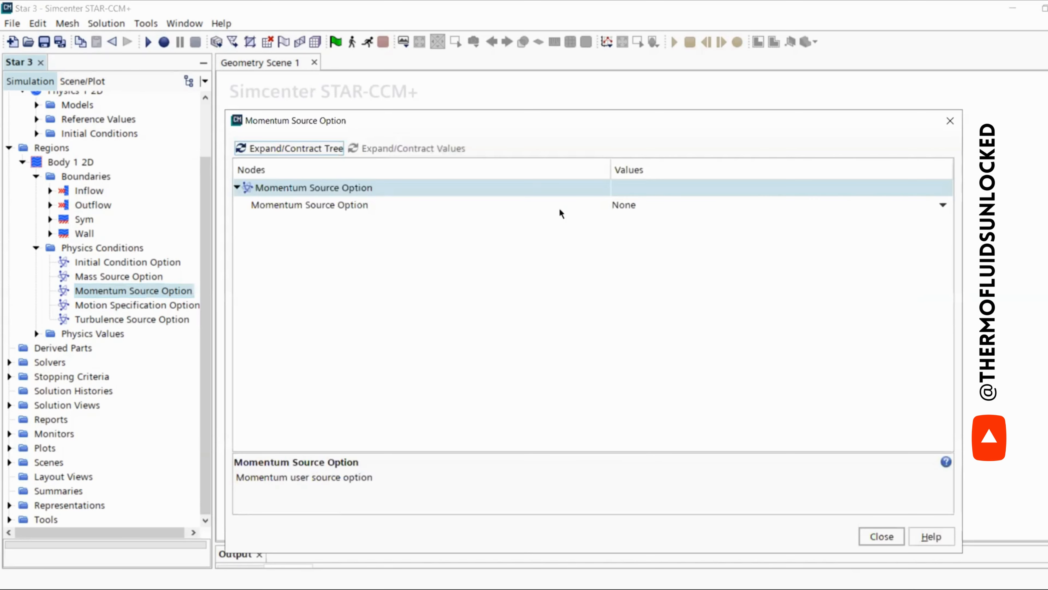
pyautogui.click(652, 207)
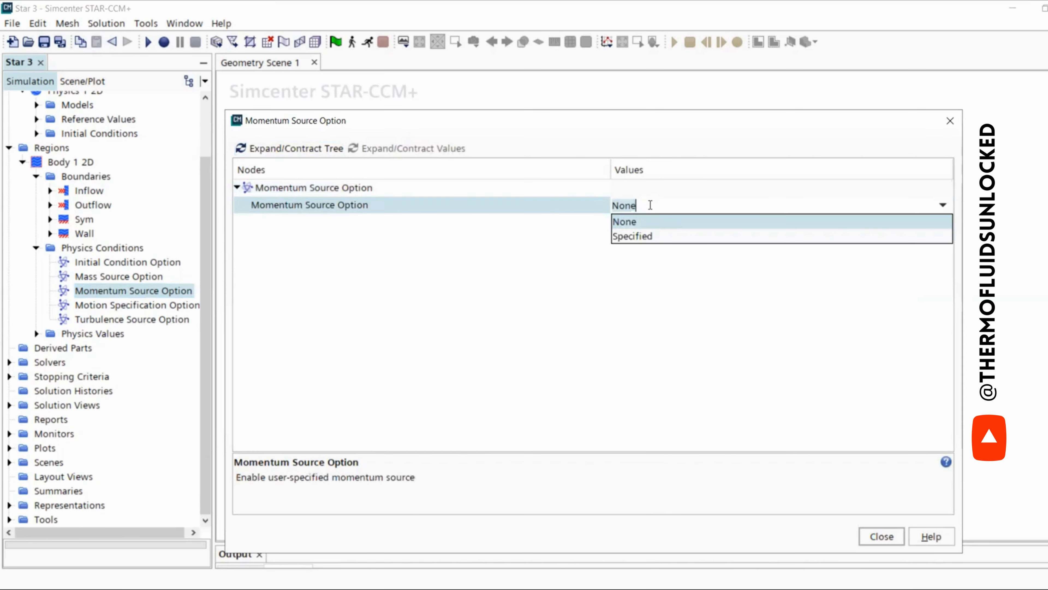
pyautogui.click(644, 235)
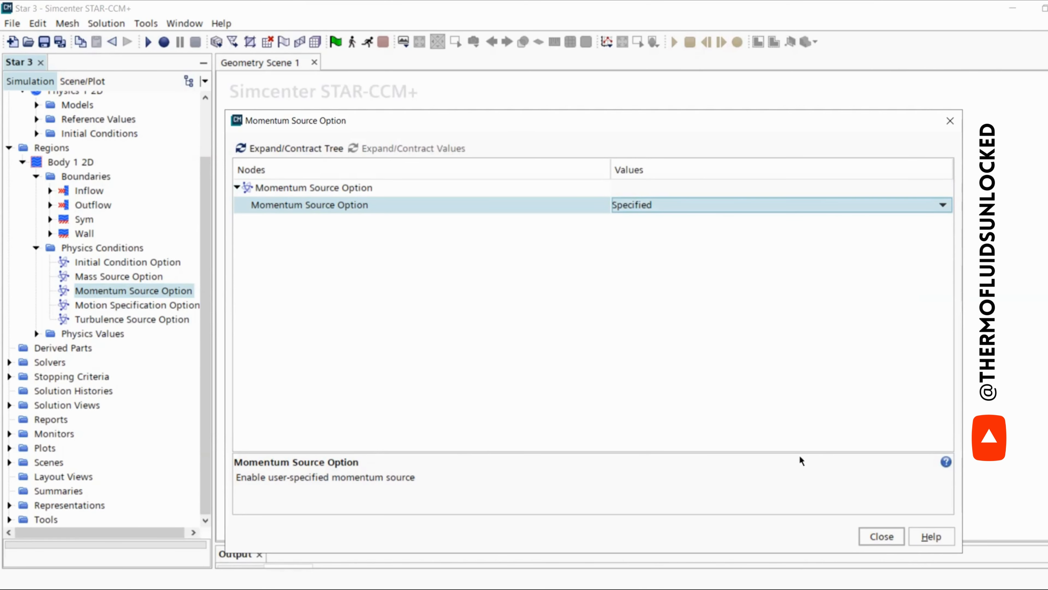
pyautogui.click(866, 536)
# Set the constant Momentum Source value of the Body 1 2D region to [0.0324, 0.0] N/m^3
pyautogui.click(36, 333)
pyautogui.doubleClick(116, 362)
pyautogui.moveTo(615, 273); pyautogui.dragTo(630, 274)
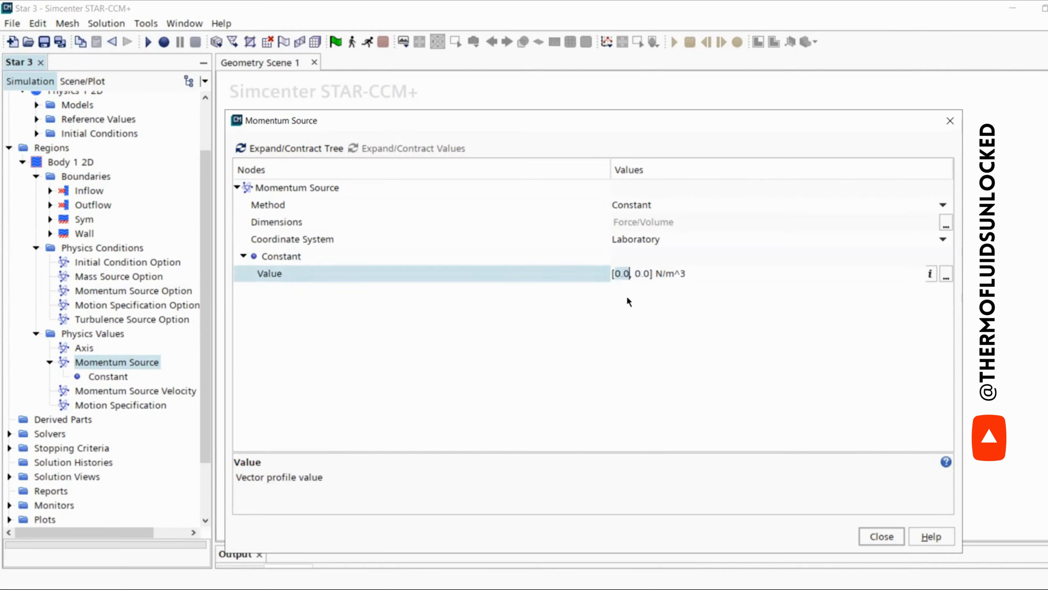
pyautogui.press('BackSpace')
pyautogui.write('0.0324')
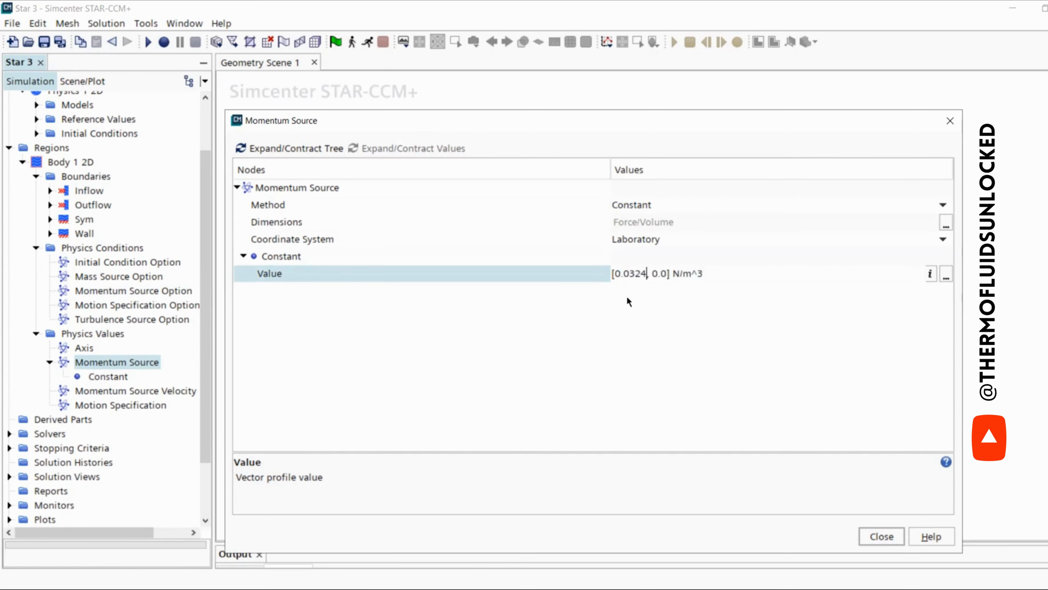
pyautogui.press('Return')
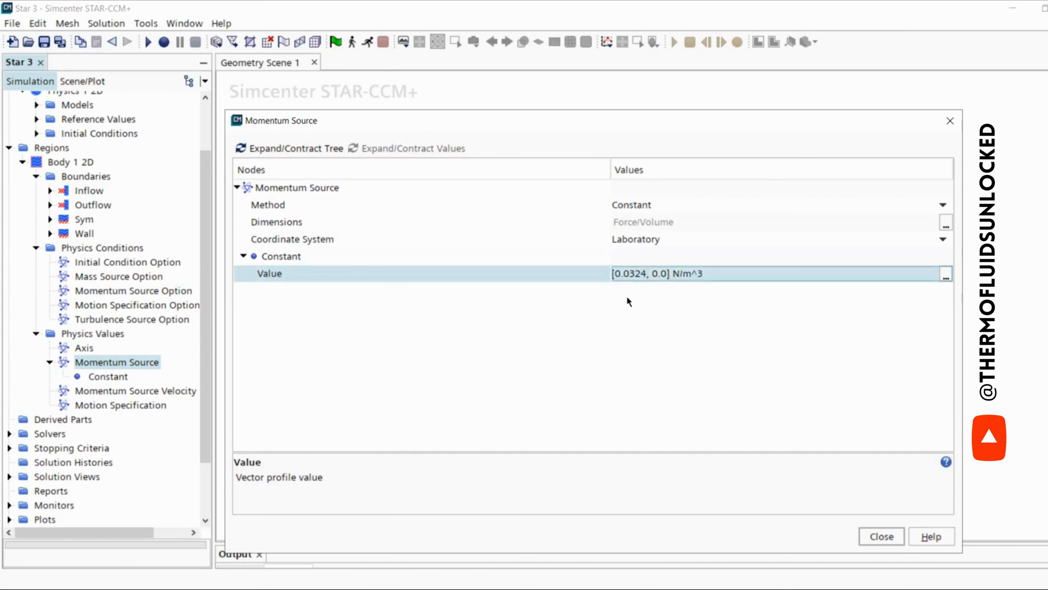
pyautogui.click(877, 529)
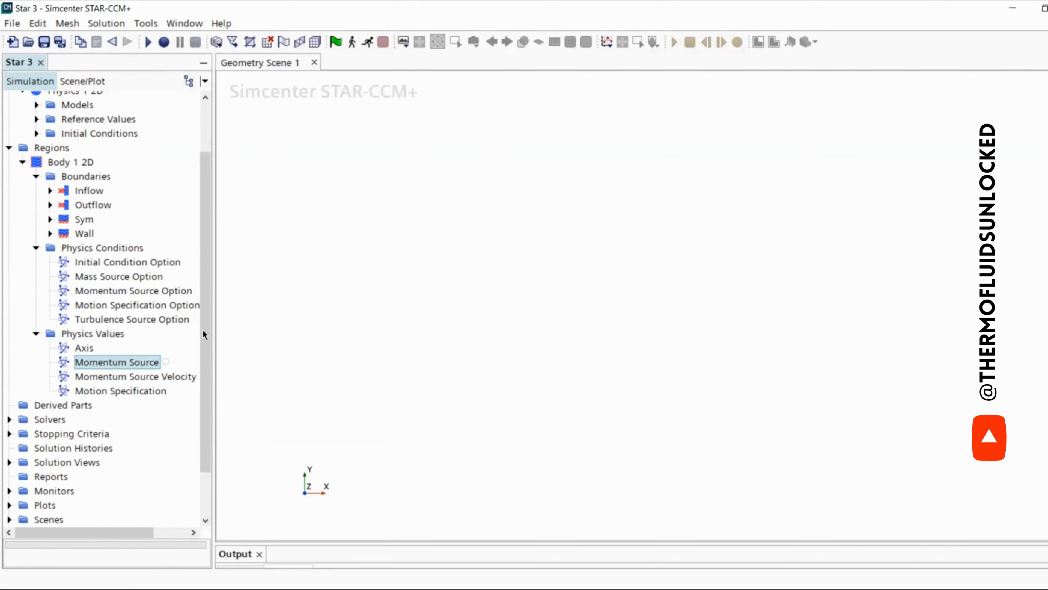
# Create an interface between the Inflow and Outflow boundaries
pyautogui.click(89, 190)
pyautogui.keyDown('ctrl'); pyautogui.click(88, 204); pyautogui.keyUp('ctrl')
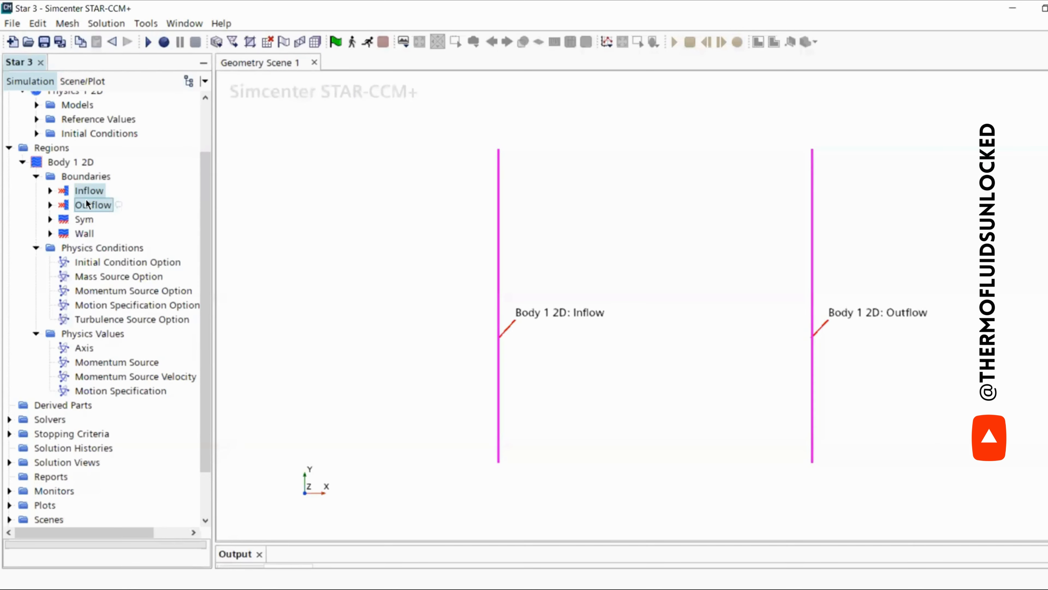
pyautogui.rightClick(87, 203)
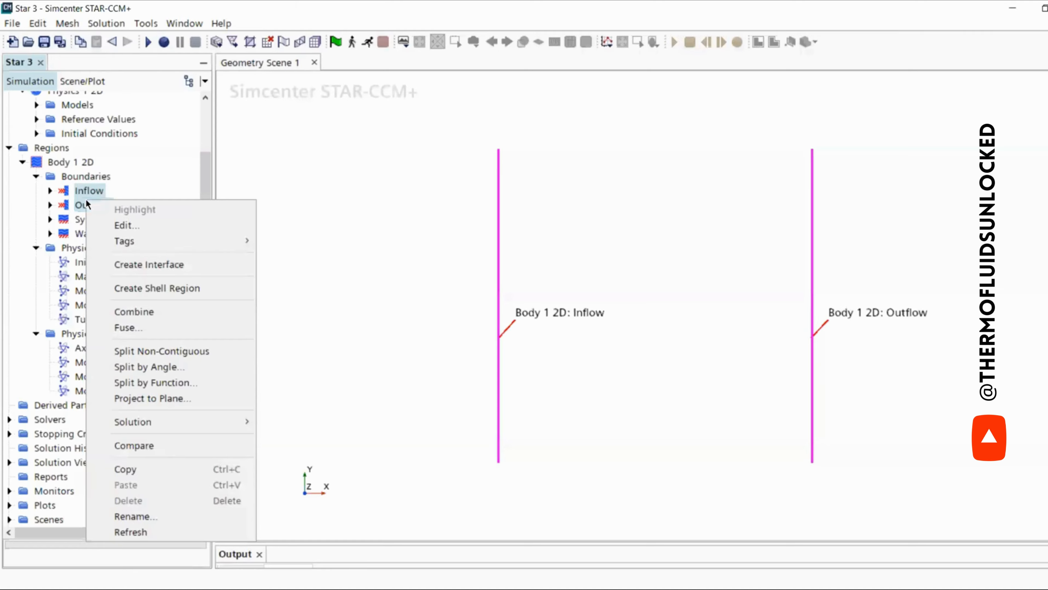
pyautogui.click(133, 266)
# Set the Inflow–Outflow interface type to Fully-Developed Interface and change its topology from In-place
pyautogui.click(9, 434)
pyautogui.scroll(-2, 49, 433)
pyautogui.doubleClick(70, 363)
pyautogui.click(661, 274)
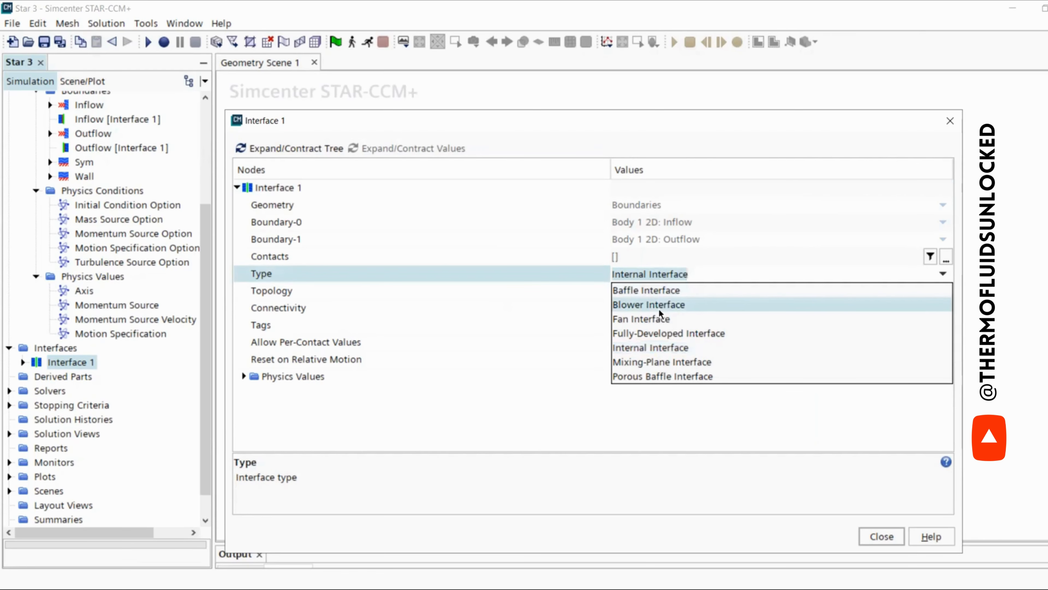
pyautogui.click(683, 334)
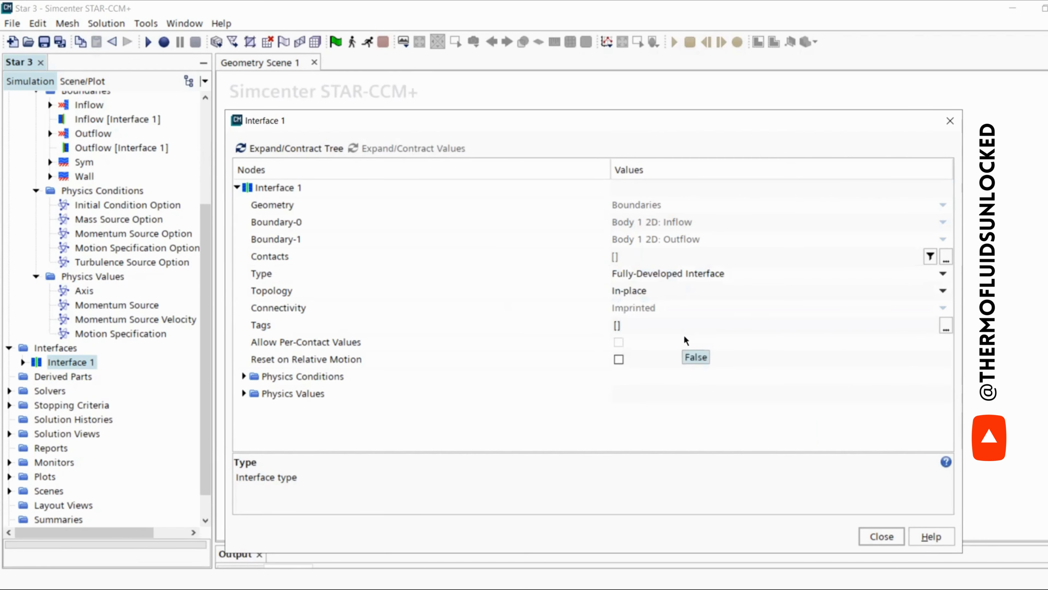
pyautogui.click(644, 290)
pyautogui.click(636, 325)
pyautogui.click(881, 536)
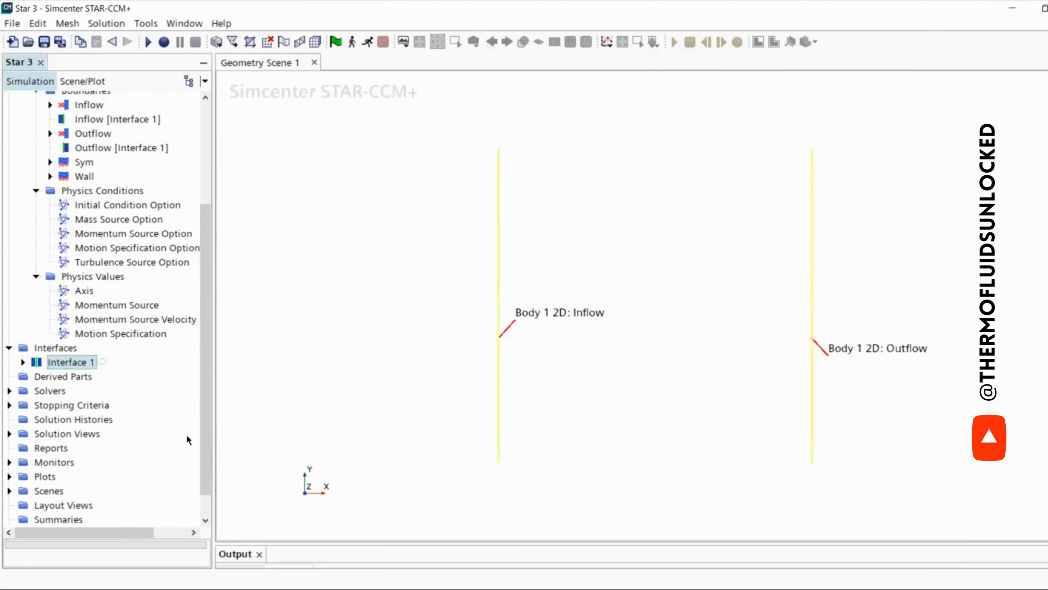
# Change the boundary type of the Sym boundary in Body 1 2D from Wall
pyautogui.click(84, 162)
pyautogui.scroll(1, 124, 247)
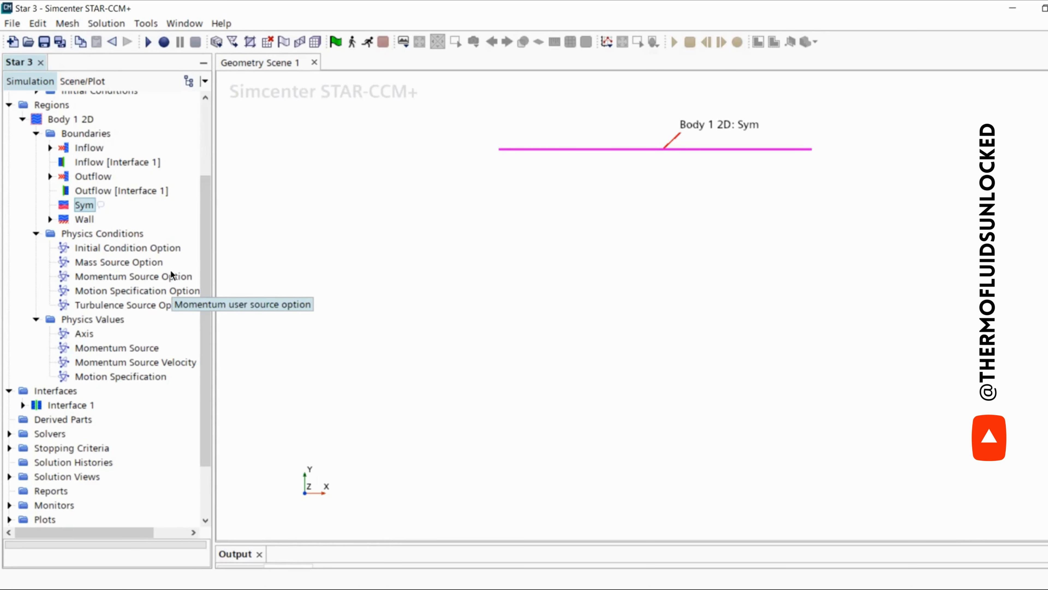
pyautogui.scroll(2, 162, 281)
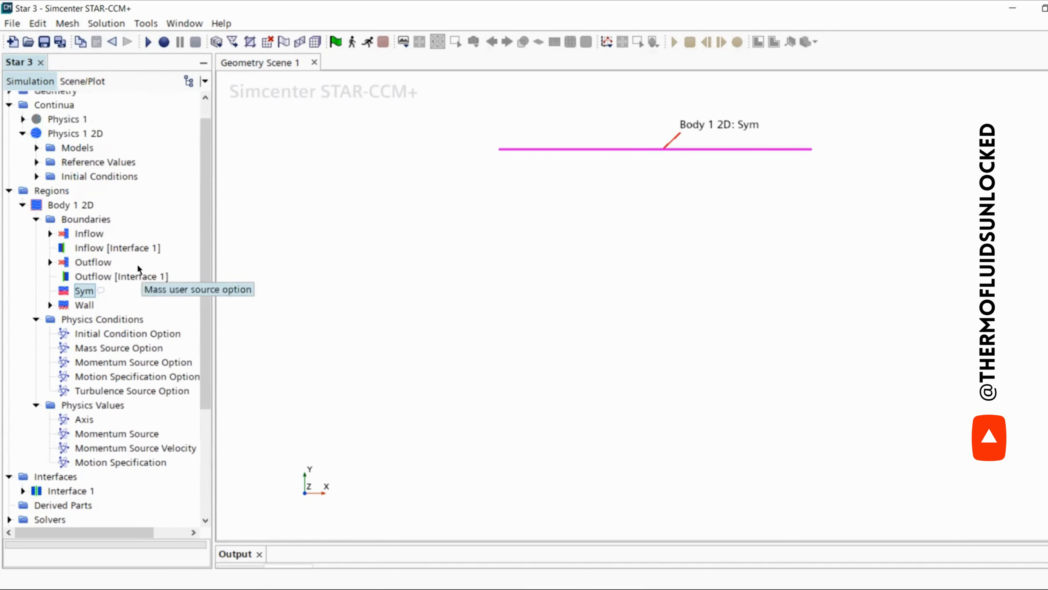
# Change the number of iterations allowed by the Maximum Steps stopping criterion and close its editor
pyautogui.click(9, 191)
pyautogui.click(9, 127)
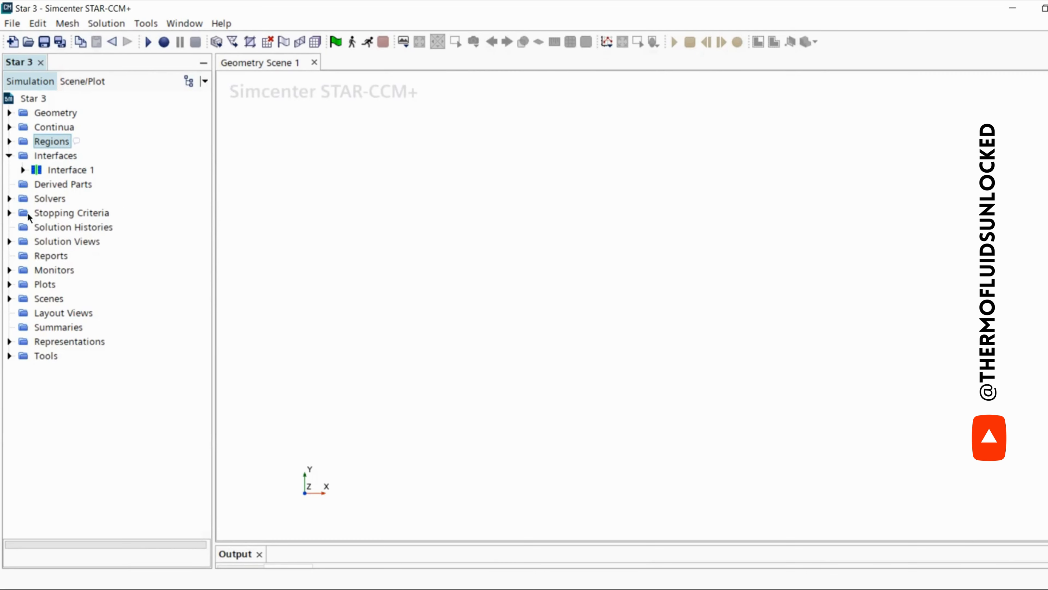
pyautogui.click(9, 212)
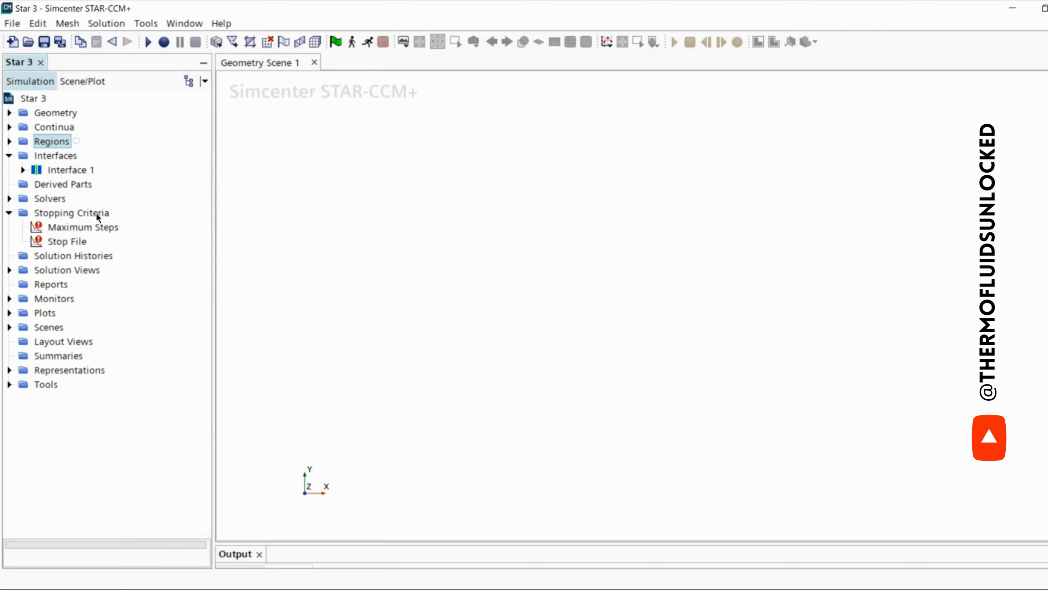
pyautogui.doubleClick(67, 226)
pyautogui.click(619, 222)
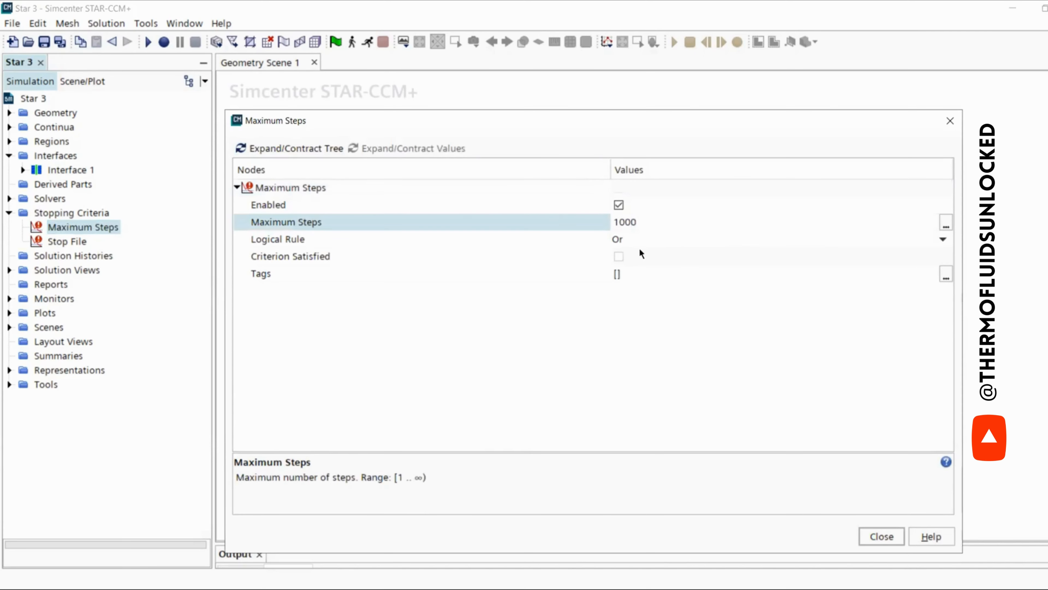
pyautogui.write('5')
pyautogui.click(864, 538)
pyautogui.click(864, 538)
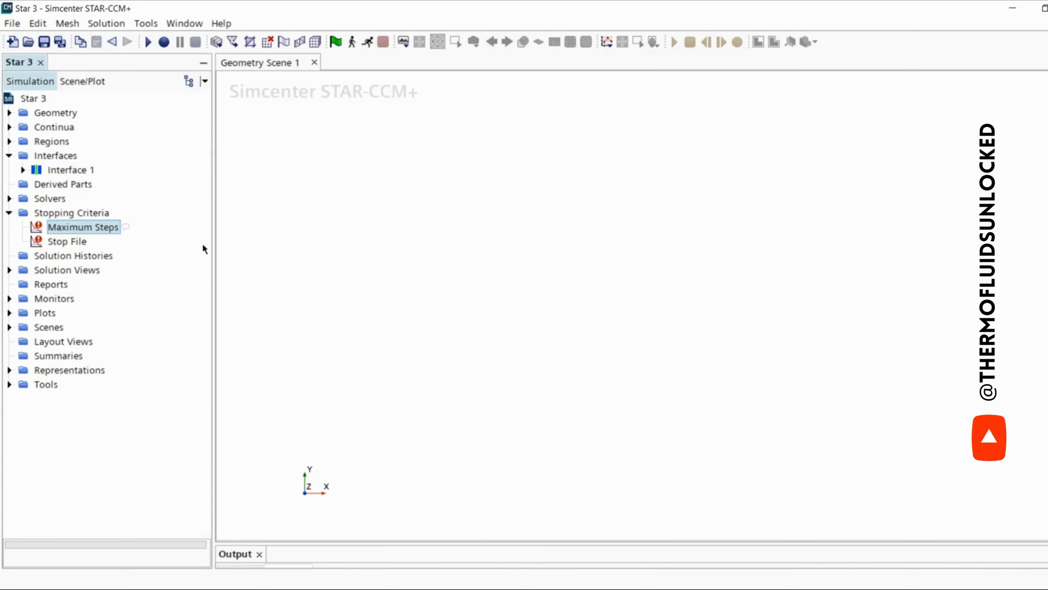
pyautogui.click(9, 212)
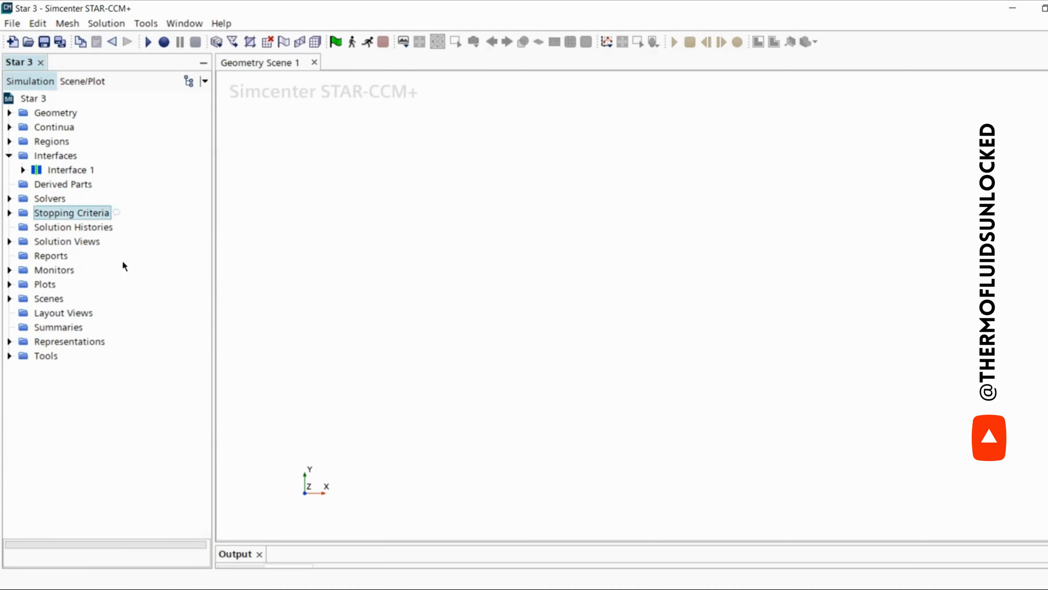
# Create an XYZ internal table among the simulation's tables
pyautogui.click(9, 356)
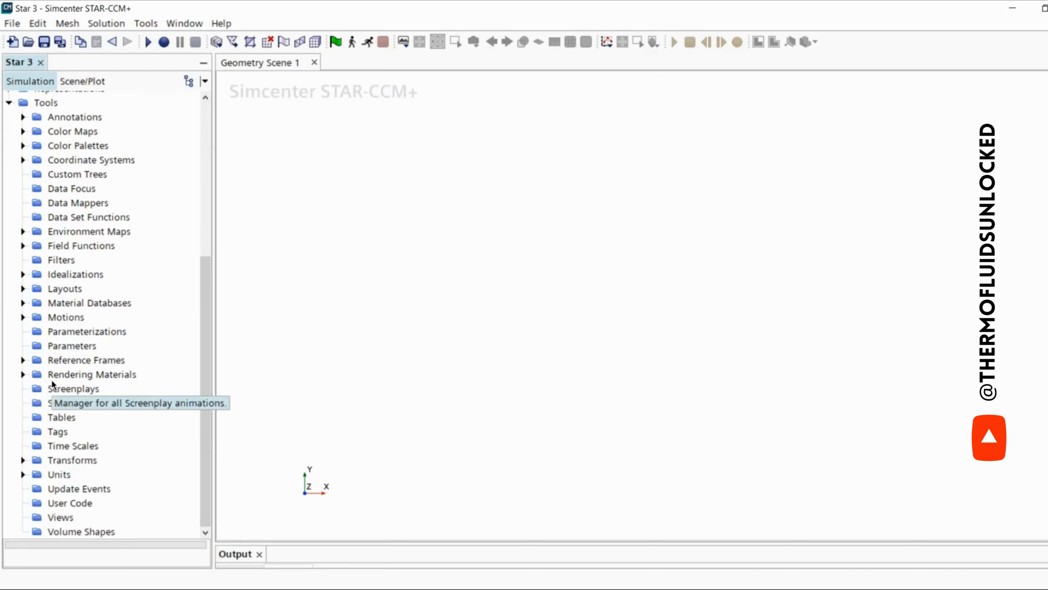
pyautogui.scroll(2, 67, 305)
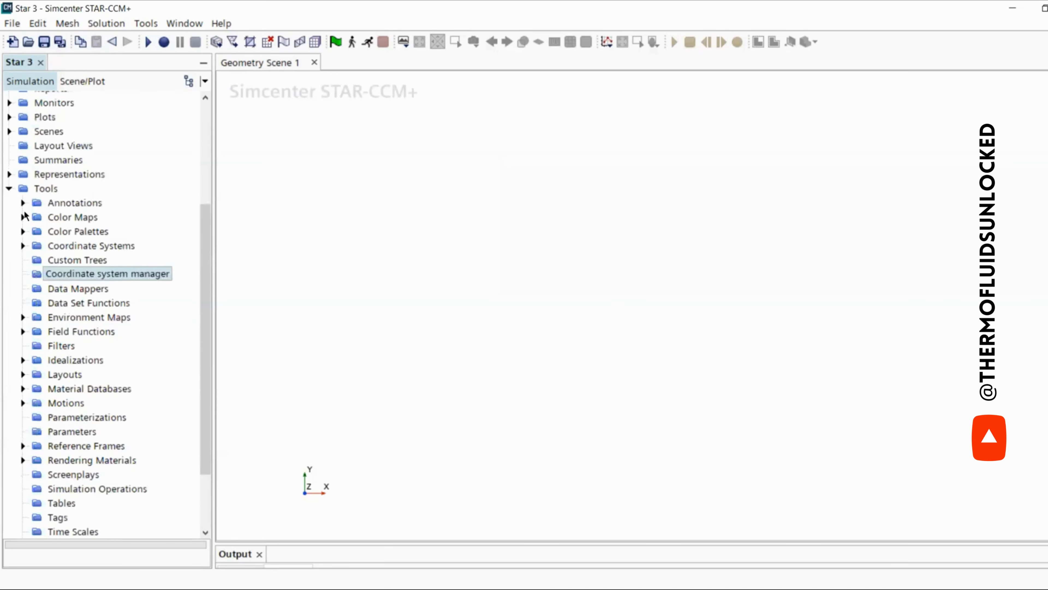
pyautogui.scroll(-2, 53, 189)
pyautogui.rightClick(61, 417)
pyautogui.click(174, 440)
# Open the XYZ internal table for editing and bring up the selection of its scalars
pyautogui.rightClick(101, 431)
pyautogui.click(119, 438)
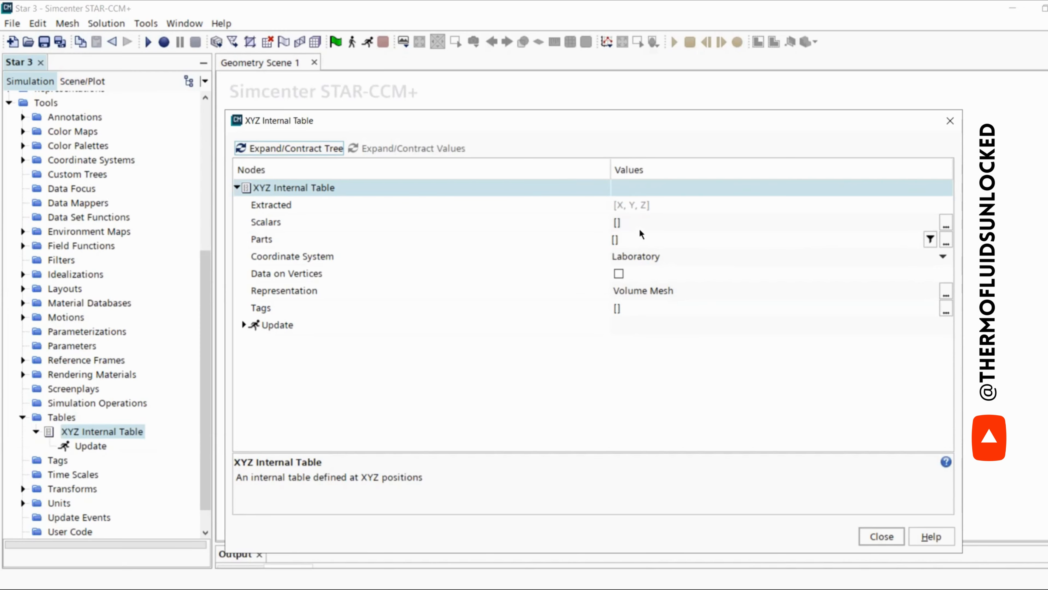
pyautogui.click(625, 218)
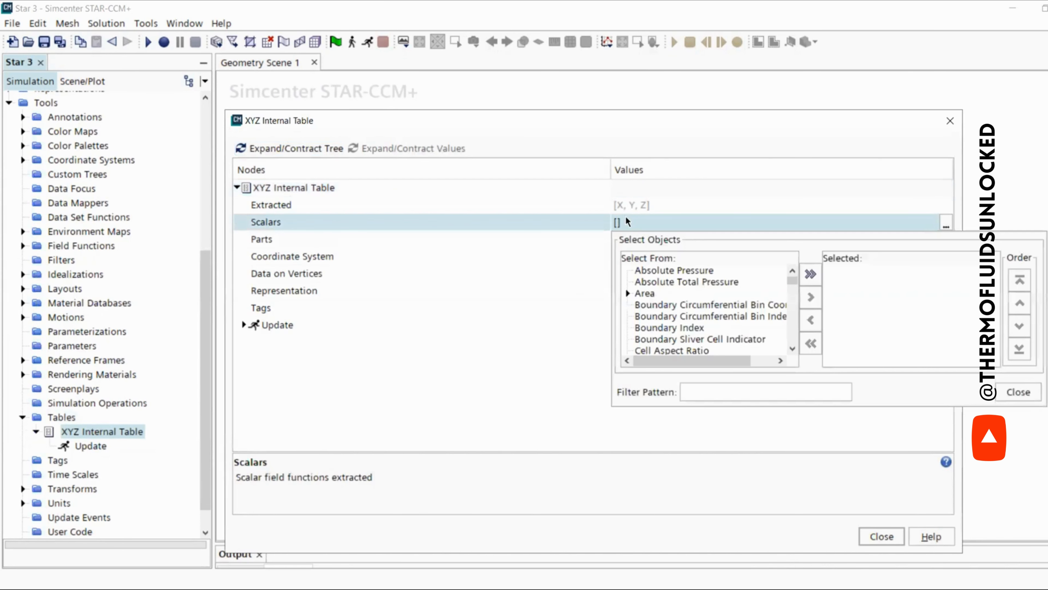